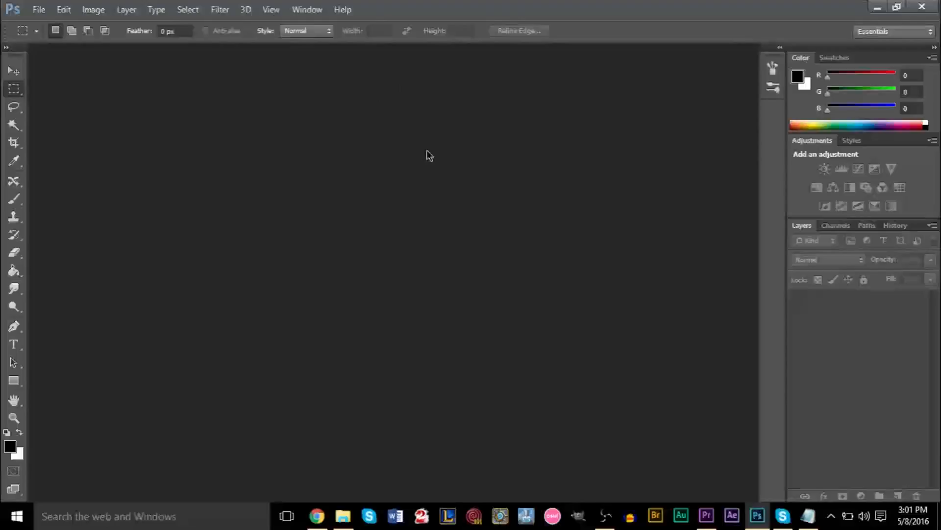
# Create a new document 1366 pixels wide and 768 pixels high.
pyautogui.click(43, 10)
pyautogui.click(53, 24)
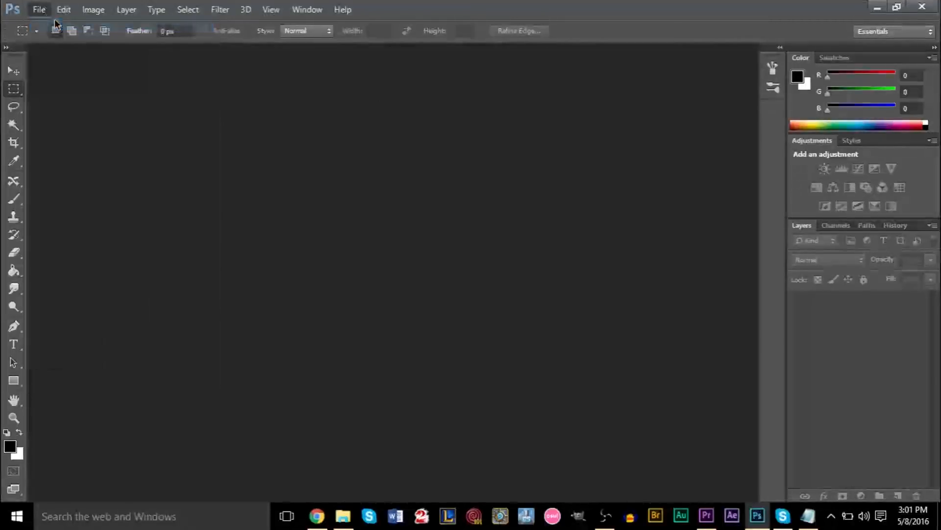
pyautogui.doubleClick(325, 227)
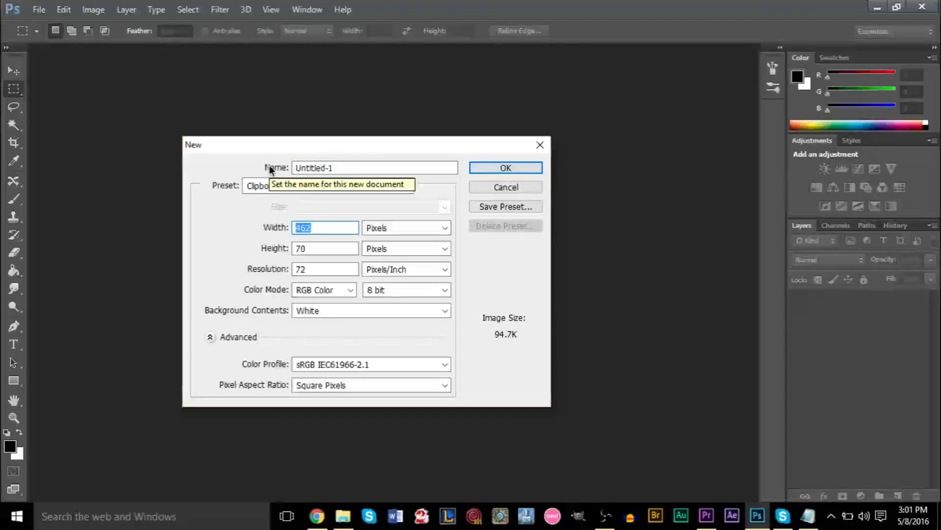
pyautogui.write('1366')
pyautogui.press('Tab')
pyautogui.press('Tab')
pyautogui.write('768')
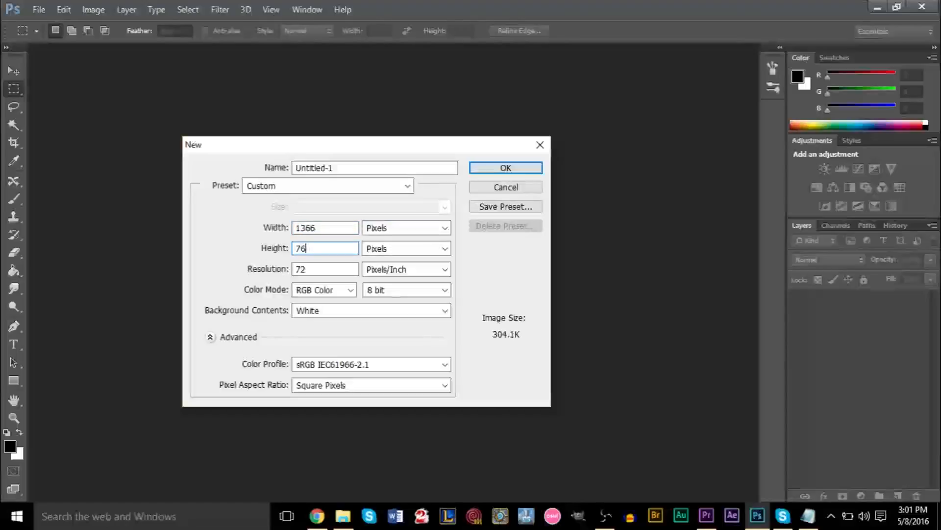
pyautogui.press('Return')
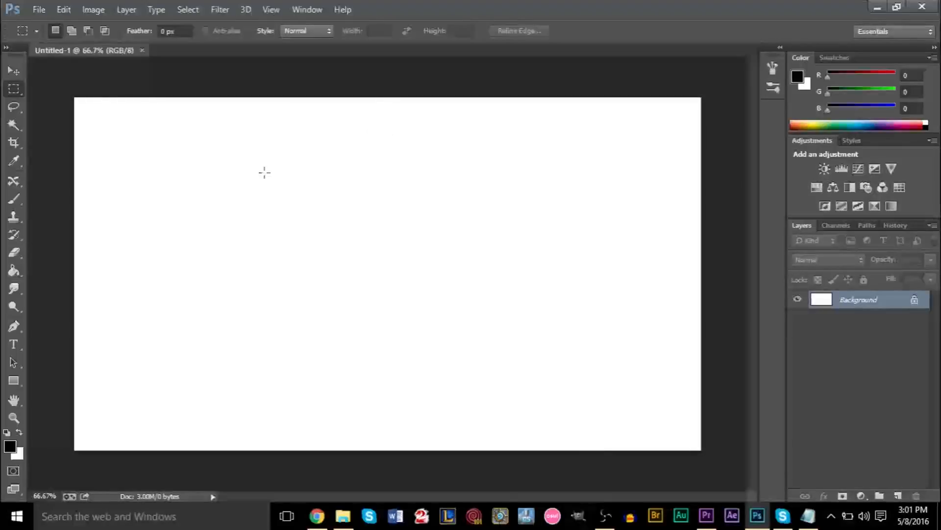
# Fill the white background with black using the Paint Bucket tool.
pyautogui.hotkey('ctrl', '+')
pyautogui.hotkey('ctrl', '-')
pyautogui.click(14, 270)
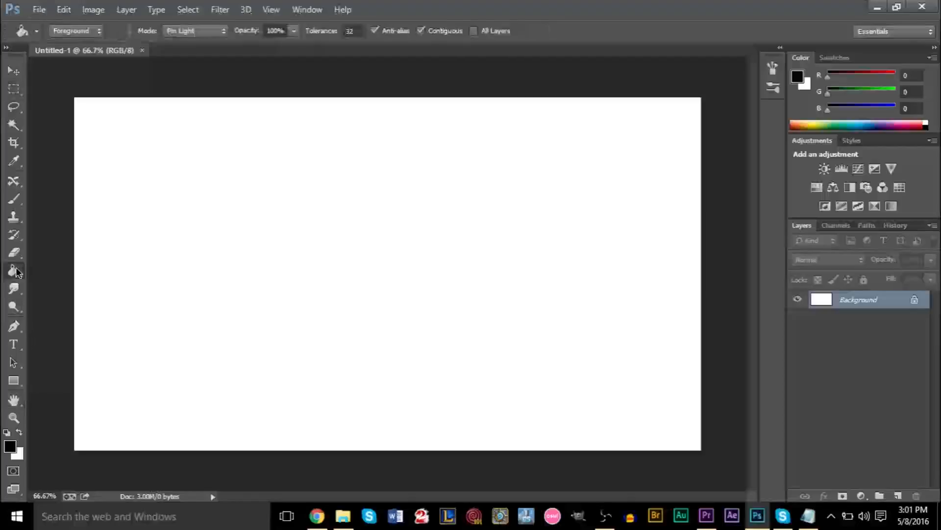
pyautogui.click(295, 287)
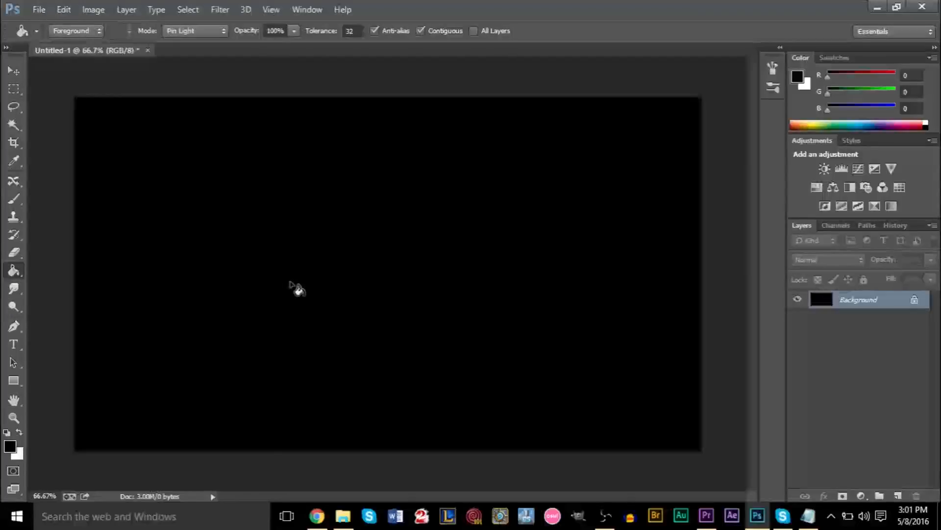
# Draw a paragraph text box that extends well beyond the canvas on all sides.
pyautogui.press('alt')
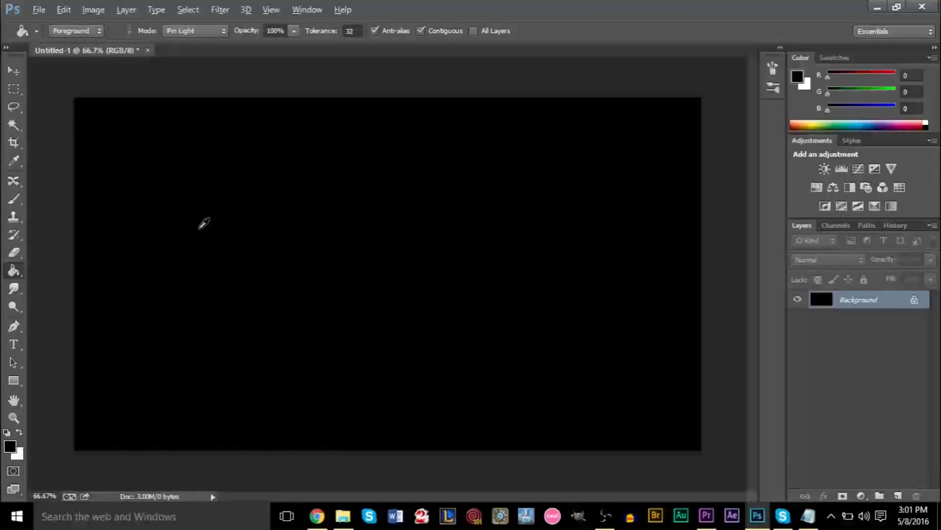
pyautogui.scroll(-6, 254, 228)
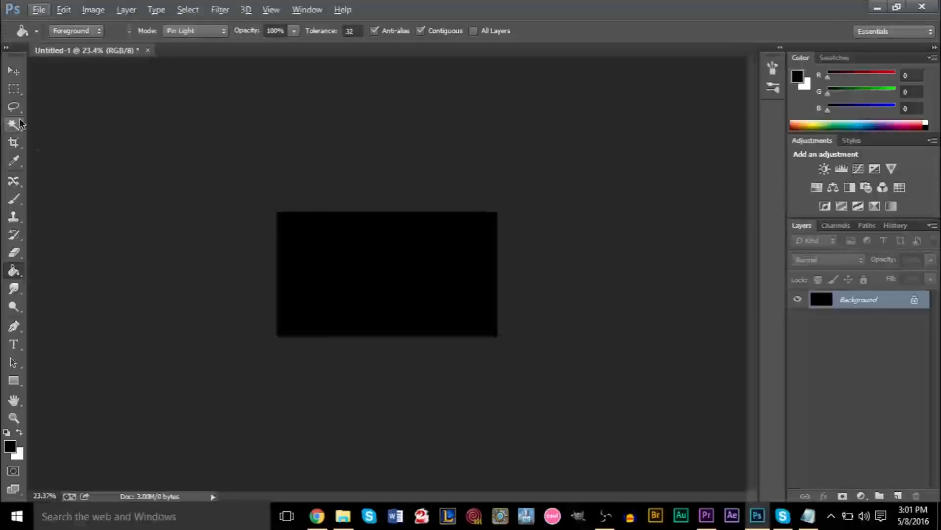
pyautogui.click(14, 344)
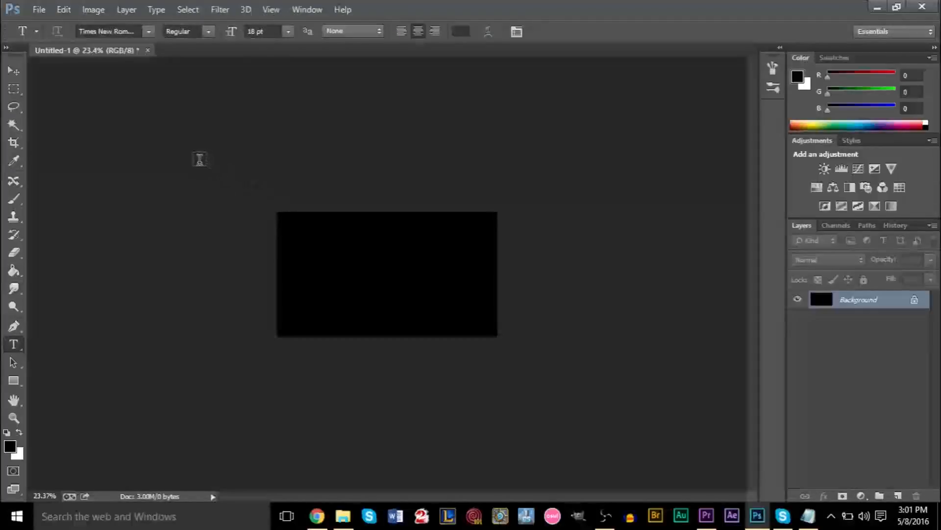
pyautogui.moveTo(196, 158); pyautogui.dragTo(618, 413)
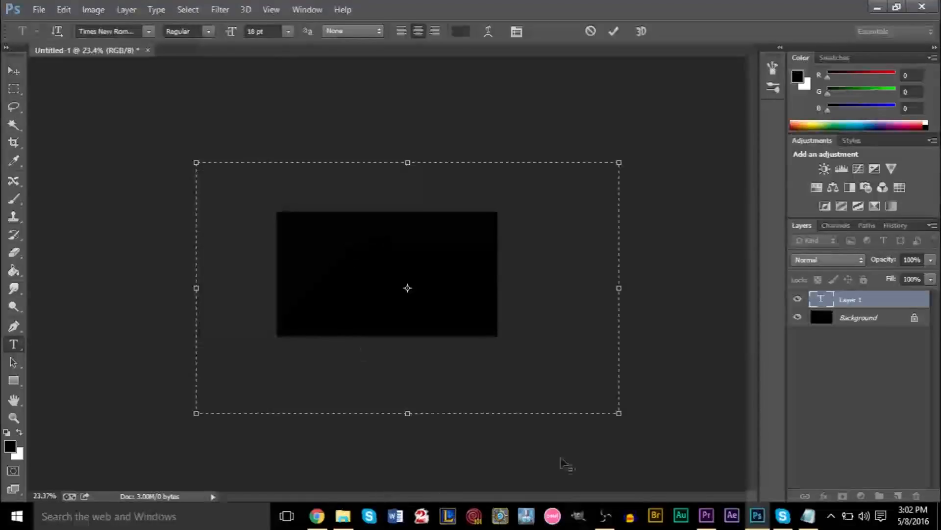
# Switch to Notepad, copy the whole line starting "I like to make YouTube videos.", and return to Photoshop.
pyautogui.click(814, 519)
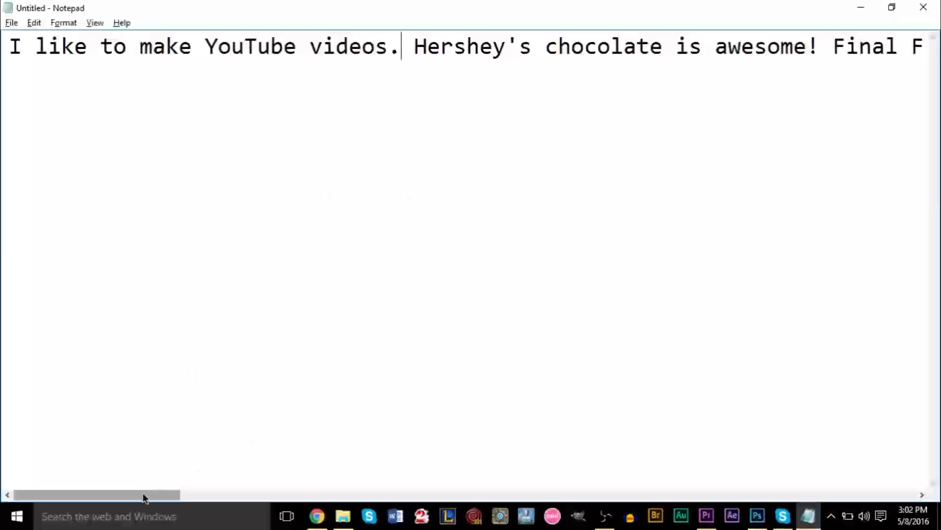
pyautogui.moveTo(143, 497)
pyautogui.mouseDown()
pyautogui.moveTo(535, 518)
pyautogui.moveTo(751, 511)
pyautogui.moveTo(147, 510)
pyautogui.mouseUp()
pyautogui.click(269, 327)
pyautogui.hotkey('shift', 'End')
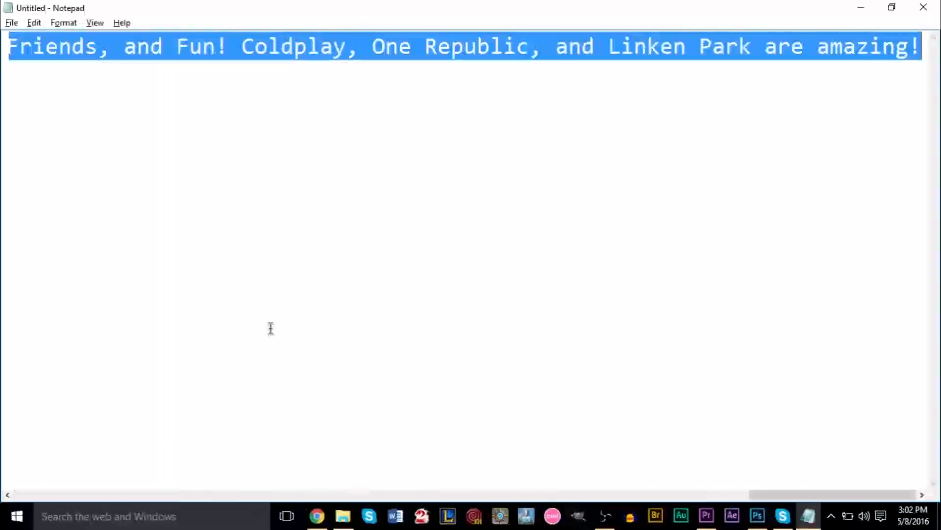
pyautogui.hotkey('alt', 'Tab')
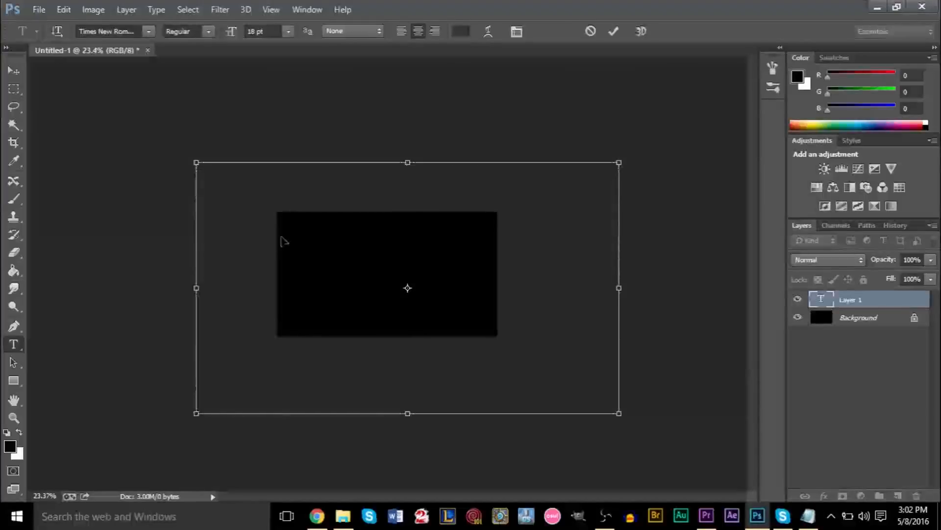
# Clear the text box and fill it with repeated copies of the copied sentences until the whole canvas is covered.
pyautogui.hotkey('ctrl', 'a')
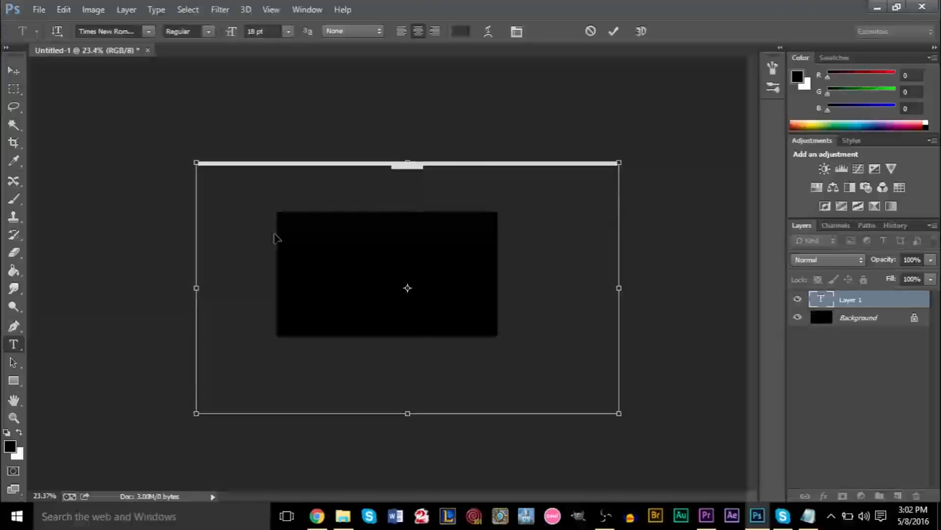
pyautogui.press('BackSpace')
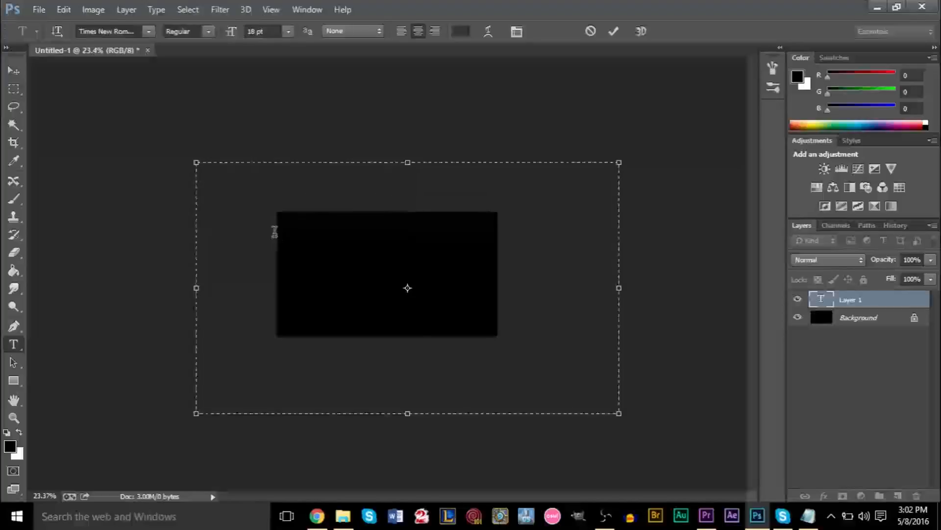
pyautogui.press('Return')
pyautogui.press('Return')
pyautogui.press('Return')
pyautogui.press('Return')
pyautogui.press('Return')
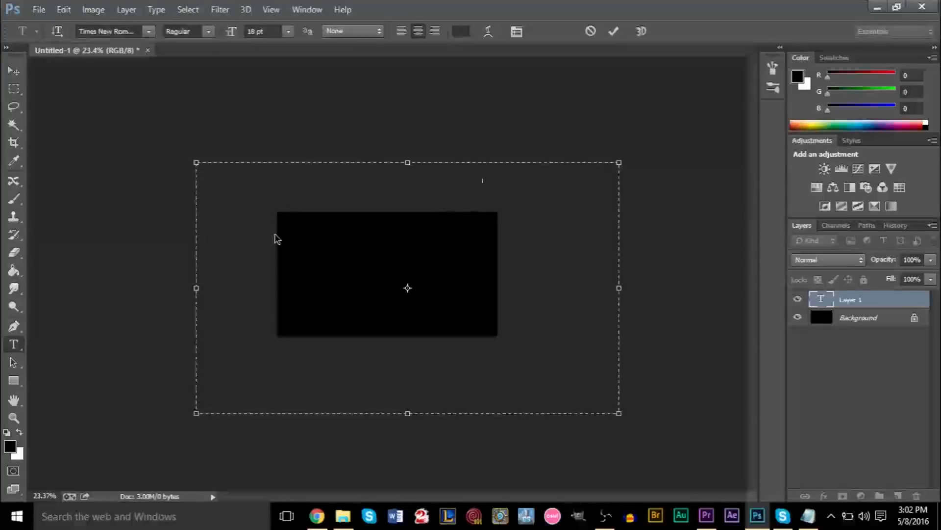
pyautogui.press('Return')
pyautogui.press('Return')
pyautogui.press('Return')
pyautogui.hotkey('ctrl', 'a')
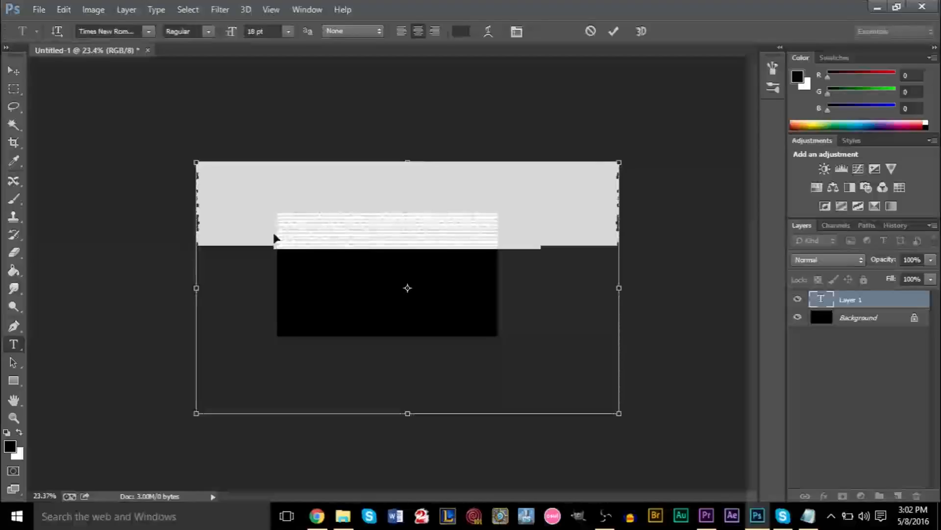
pyautogui.hotkey('ctrl', 'v')
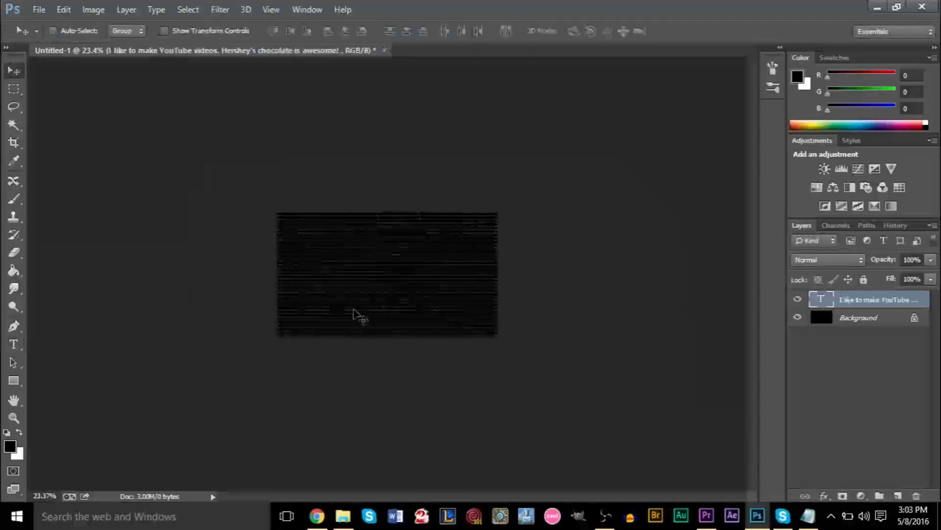
# Inspect the text layer's color setting and accept dark gray #353535.
pyautogui.scroll(4, 286, 314)
pyautogui.scroll(15, 185, 316)
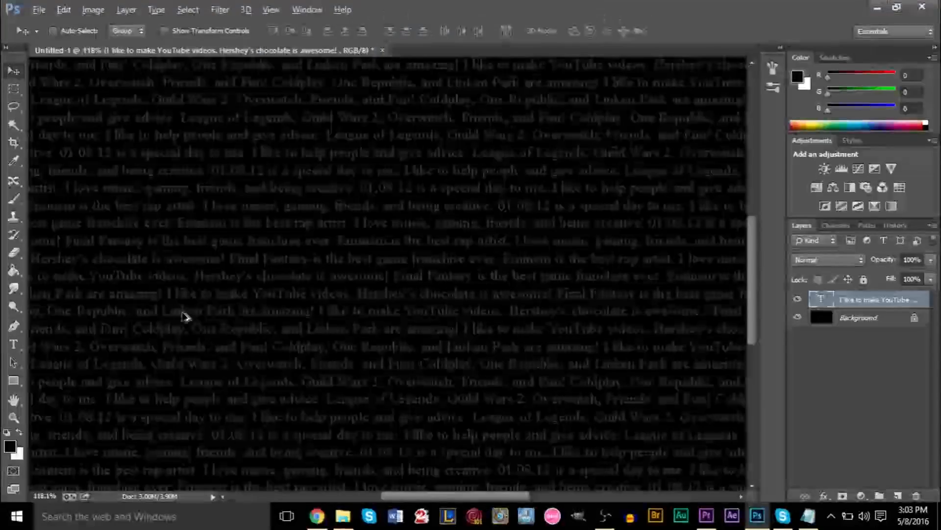
pyautogui.scroll(-10, 185, 316)
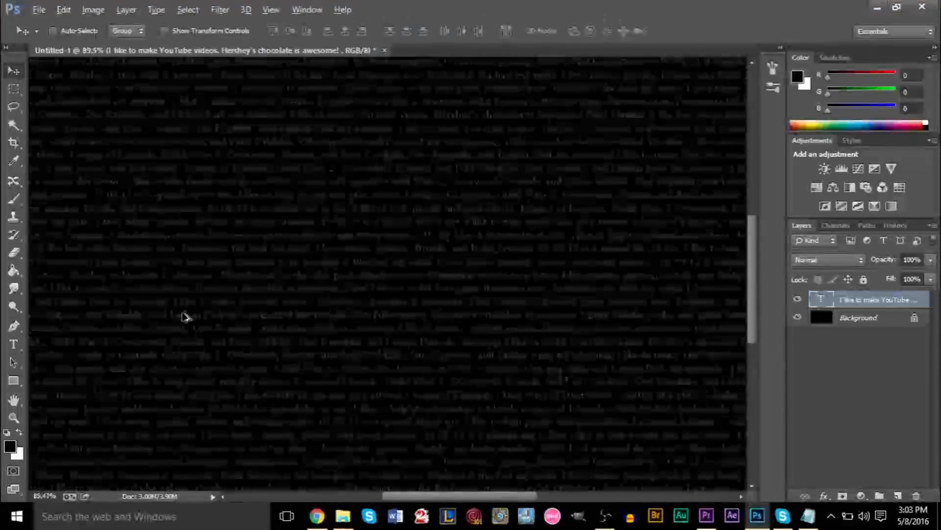
pyautogui.scroll(1, 185, 316)
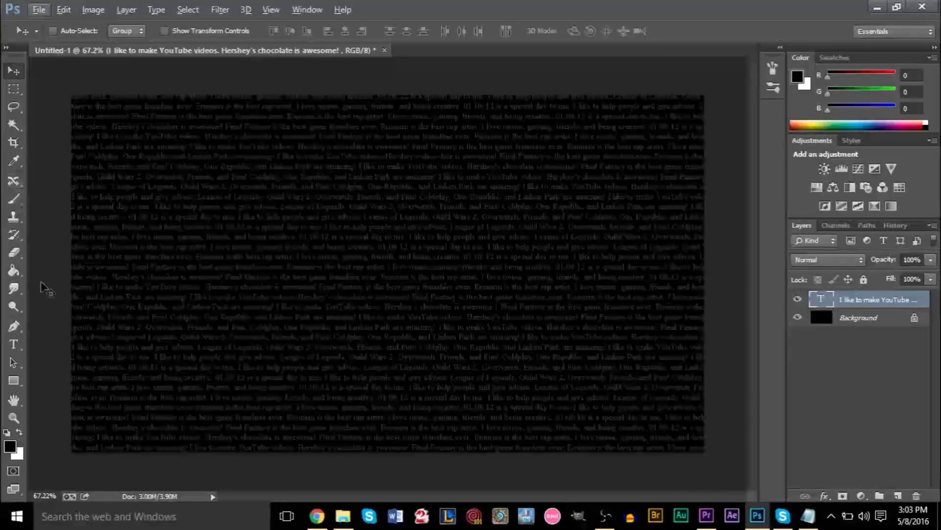
pyautogui.click(16, 347)
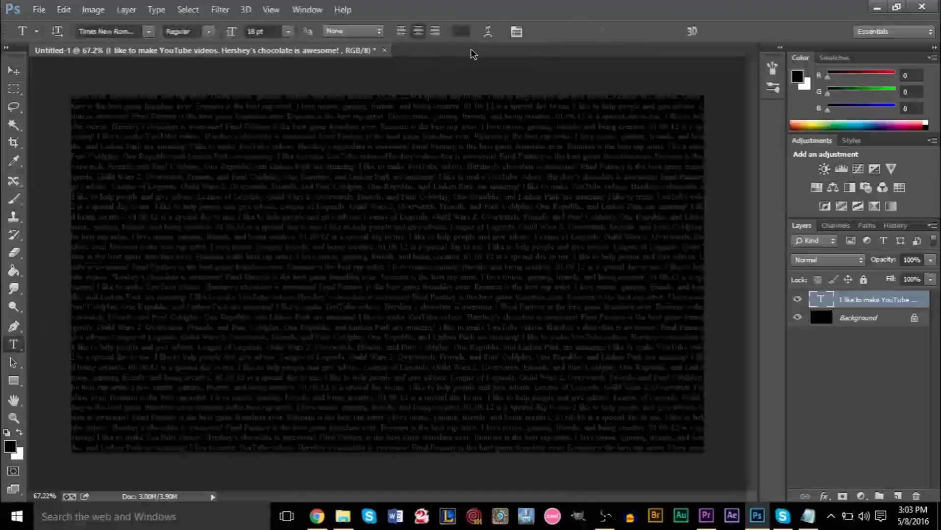
pyautogui.click(463, 32)
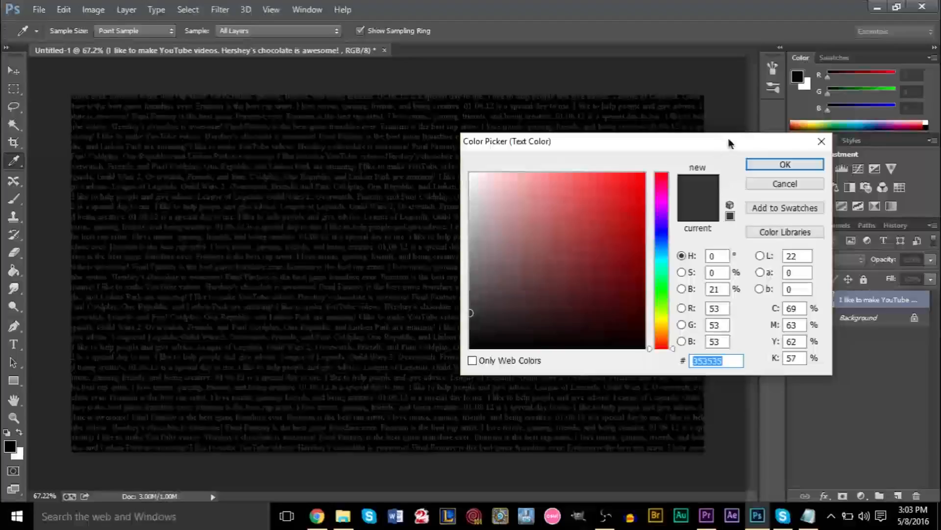
pyautogui.click(782, 164)
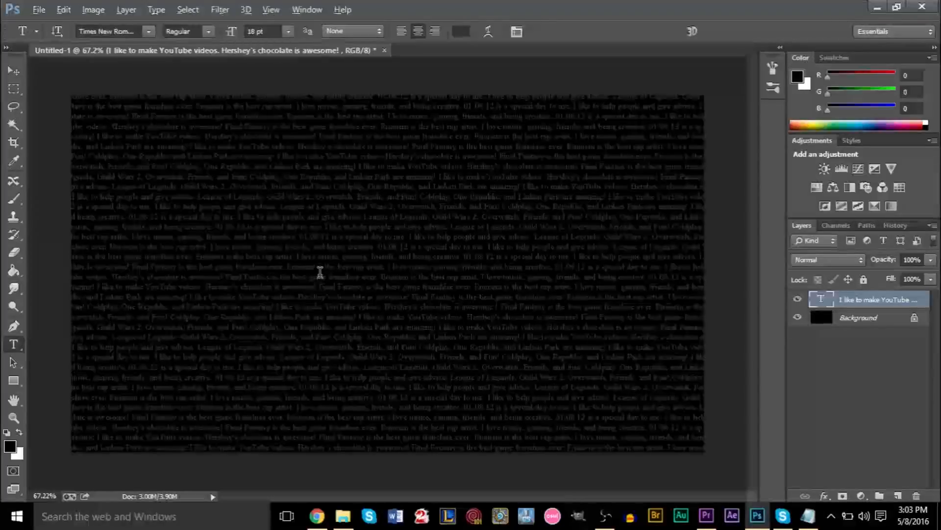
# Rasterize the "I like to make YouTube" text layer.
pyautogui.hotkey('ctrl', '-')
pyautogui.scroll(3, 320, 272)
pyautogui.scroll(-6, 321, 272)
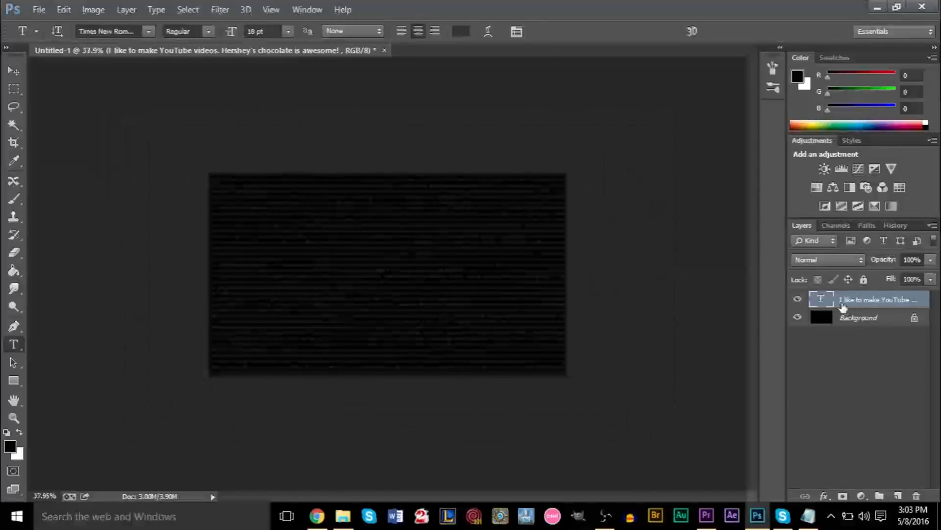
pyautogui.rightClick(825, 300)
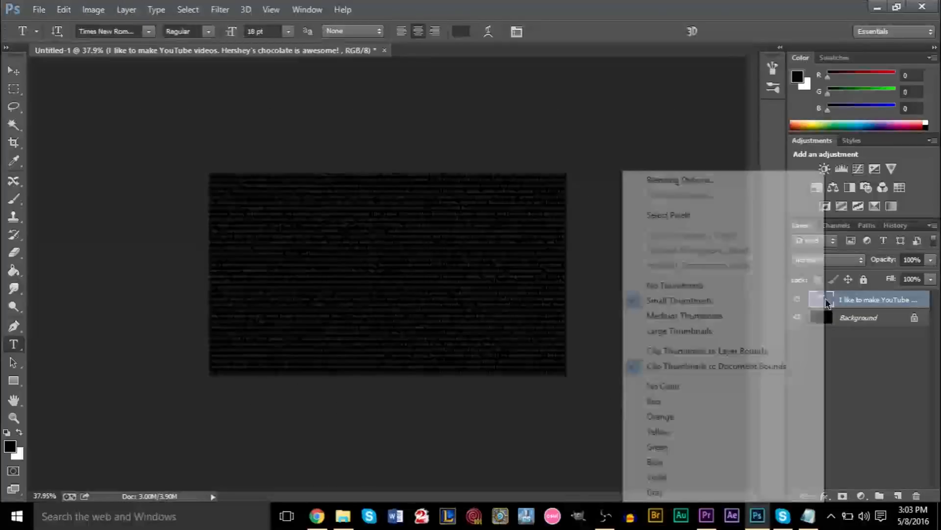
pyautogui.rightClick(855, 300)
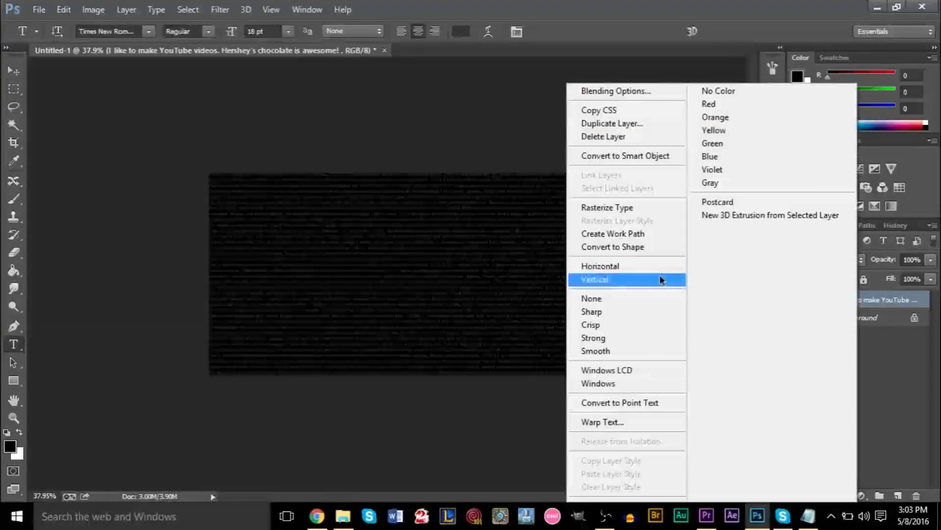
pyautogui.click(625, 208)
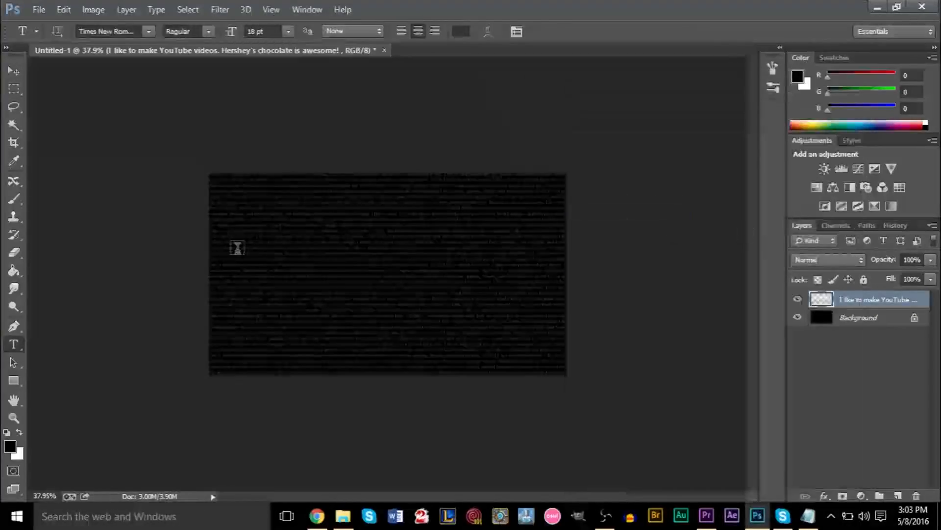
# Rotate the rasterized text layer about 49° clockwise and reposition it so the slanted text covers the whole canvas.
pyautogui.click(65, 12)
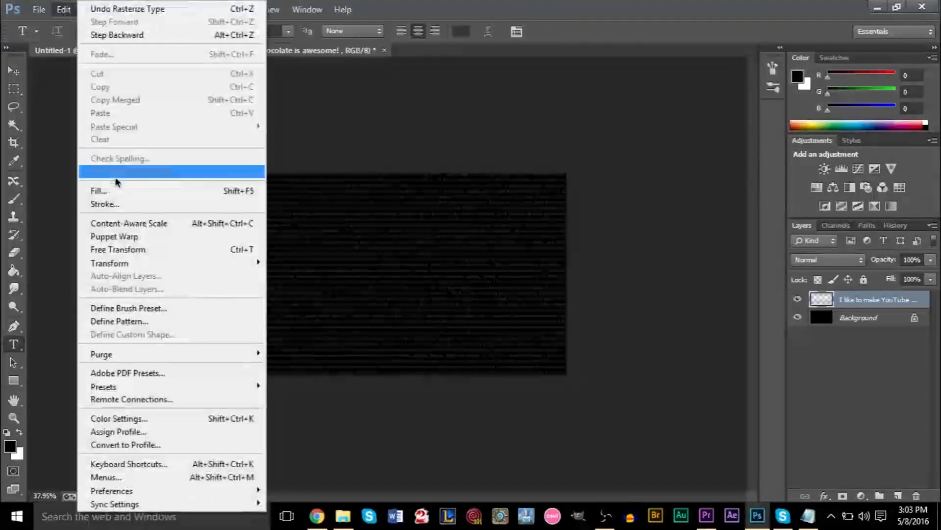
pyautogui.moveTo(136, 266)
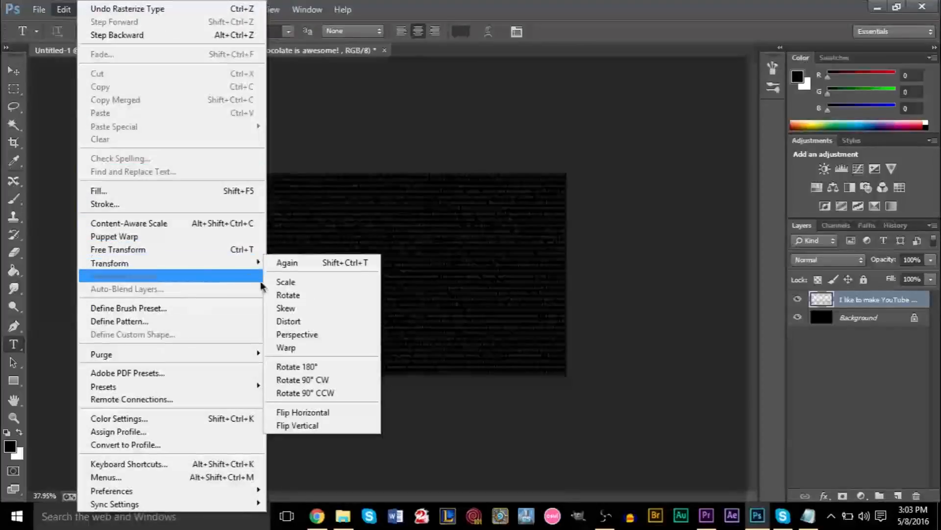
pyautogui.click(287, 296)
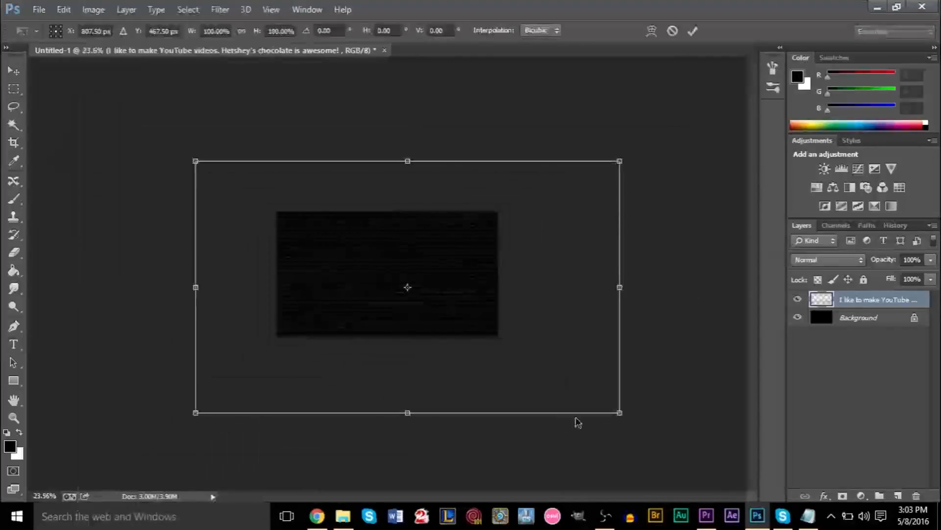
pyautogui.moveTo(620, 414); pyautogui.dragTo(441, 483)
pyautogui.moveTo(407, 287); pyautogui.dragTo(366, 318)
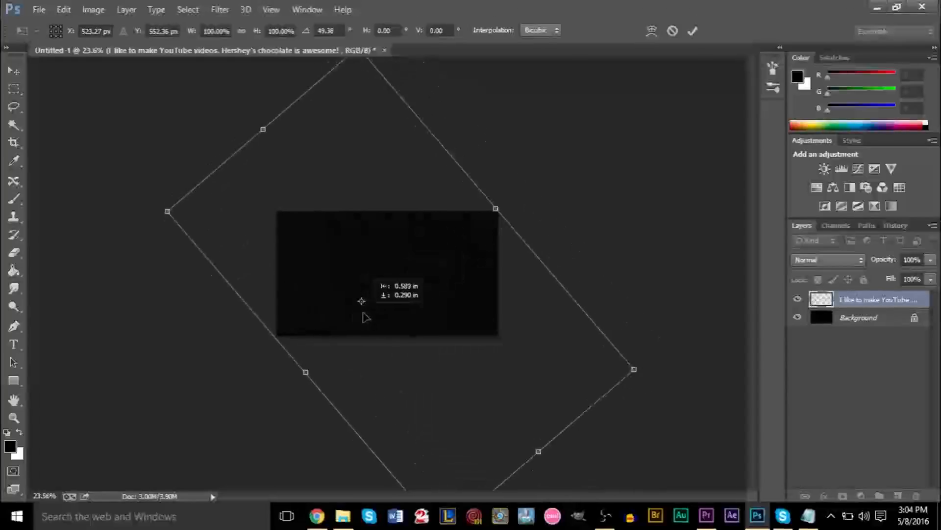
# Adjust the text layer's rotation to about 41.6° and apply the transform.
pyautogui.scroll(4, 378, 273)
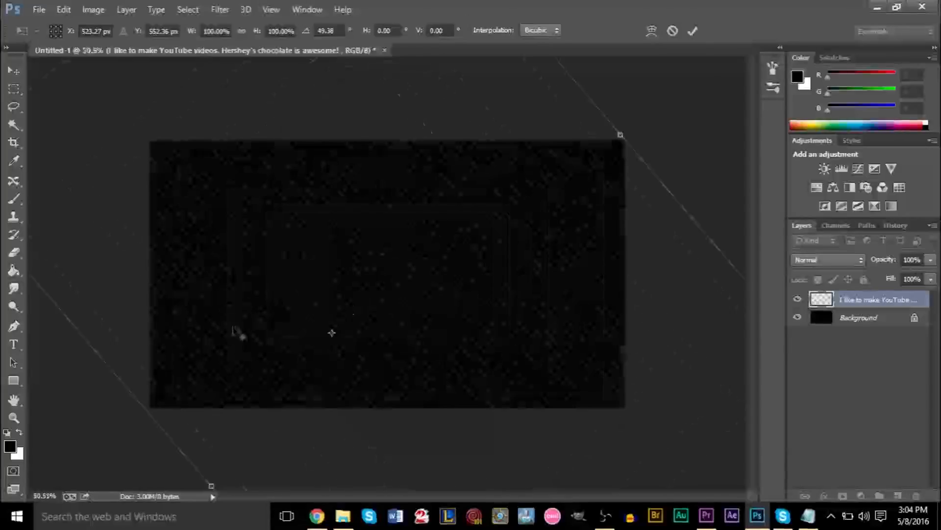
pyautogui.scroll(3, 288, 347)
pyautogui.scroll(-5, 288, 347)
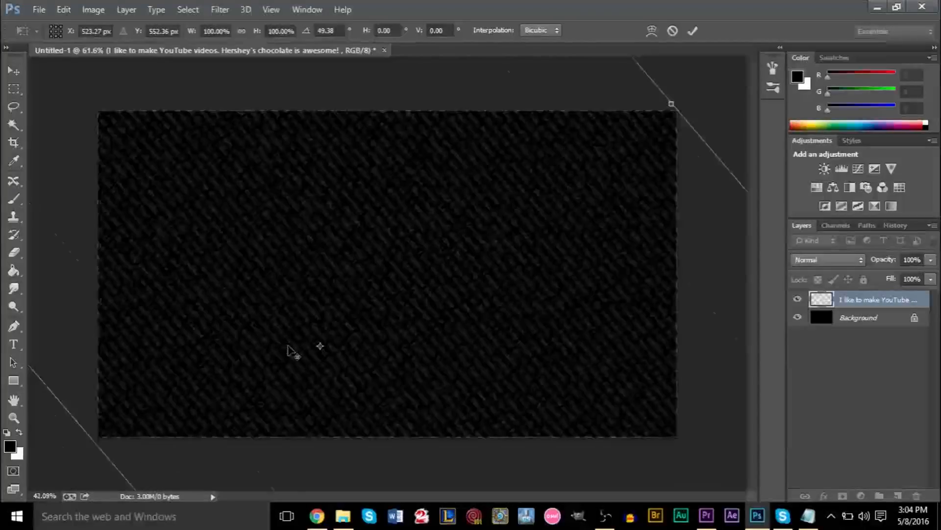
pyautogui.scroll(-2, 289, 347)
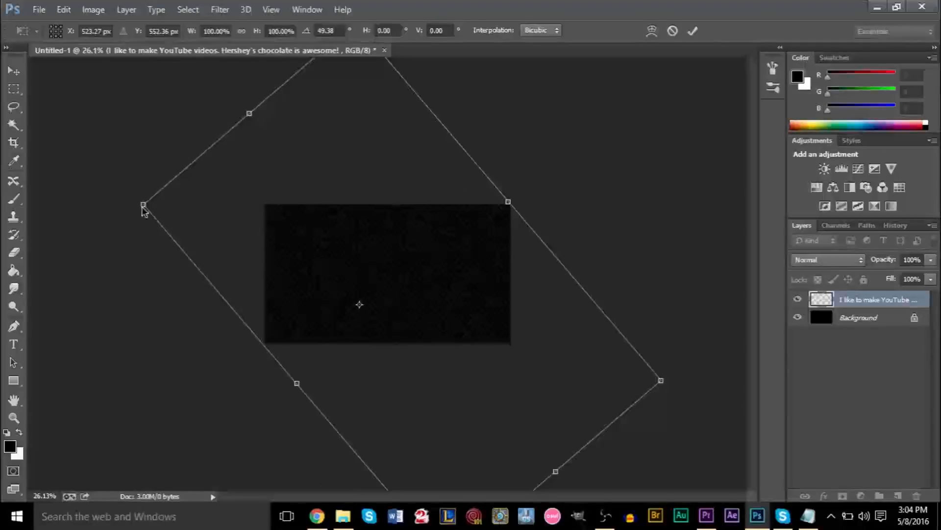
pyautogui.moveTo(141, 206); pyautogui.dragTo(71, 220)
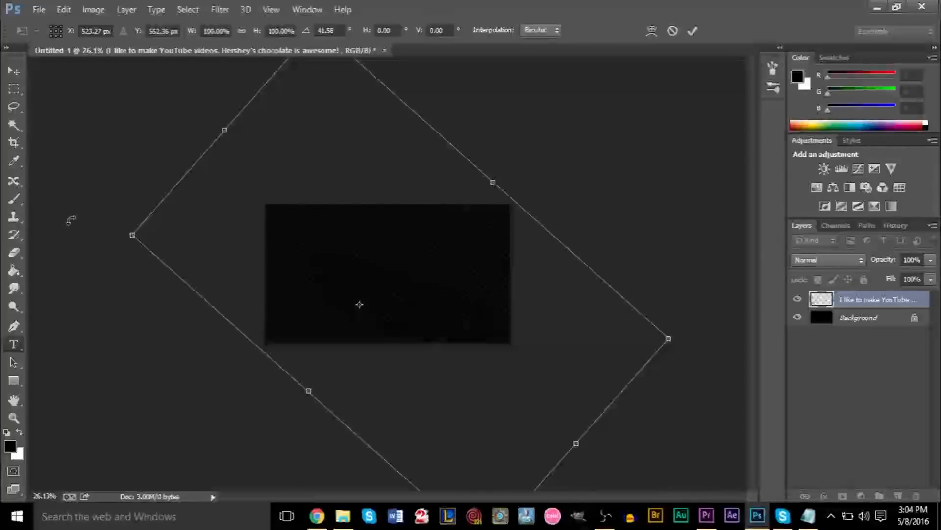
pyautogui.press('Return')
pyautogui.scroll(10, 261, 278)
pyautogui.scroll(8, 261, 278)
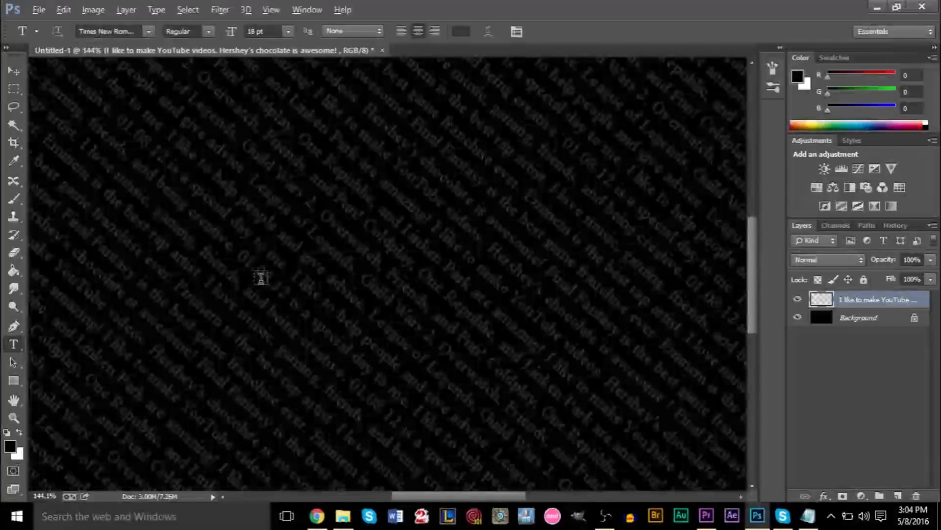
pyautogui.scroll(-6, 261, 278)
pyautogui.scroll(2, 261, 277)
pyautogui.scroll(-2, 261, 278)
pyautogui.press('alt')
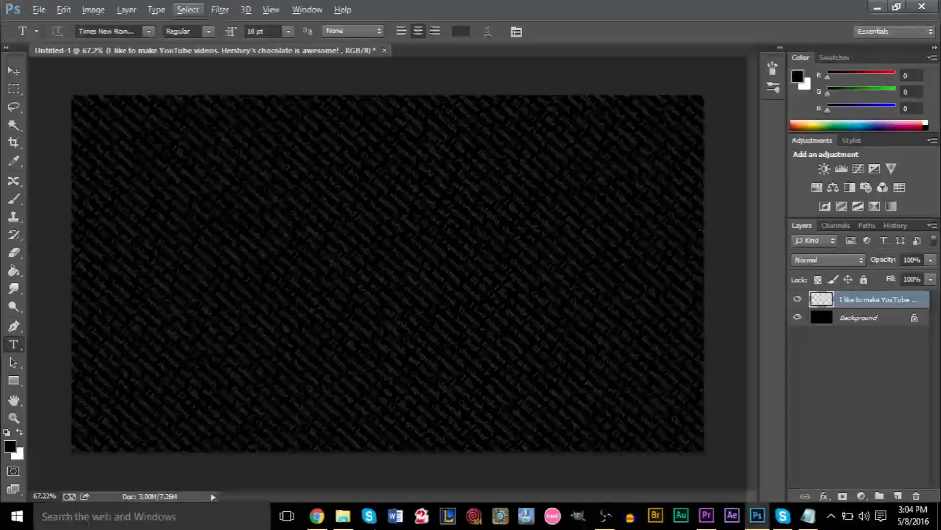
# Switch to File Explorer, select the cont and cont2 images, and place both into the Photoshop wallpaper document.
pyautogui.click(343, 515)
pyautogui.moveTo(178, 200); pyautogui.dragTo(323, 109)
pyautogui.moveTo(252, 105); pyautogui.dragTo(339, 212)
pyautogui.hotkey('alt', 'Tab')
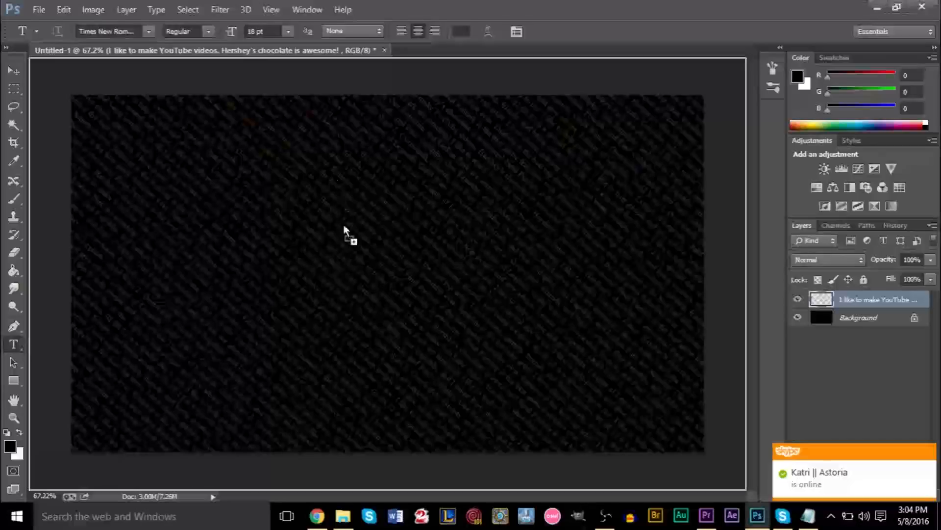
pyautogui.moveTo(351, 252); pyautogui.dragTo(359, 242)
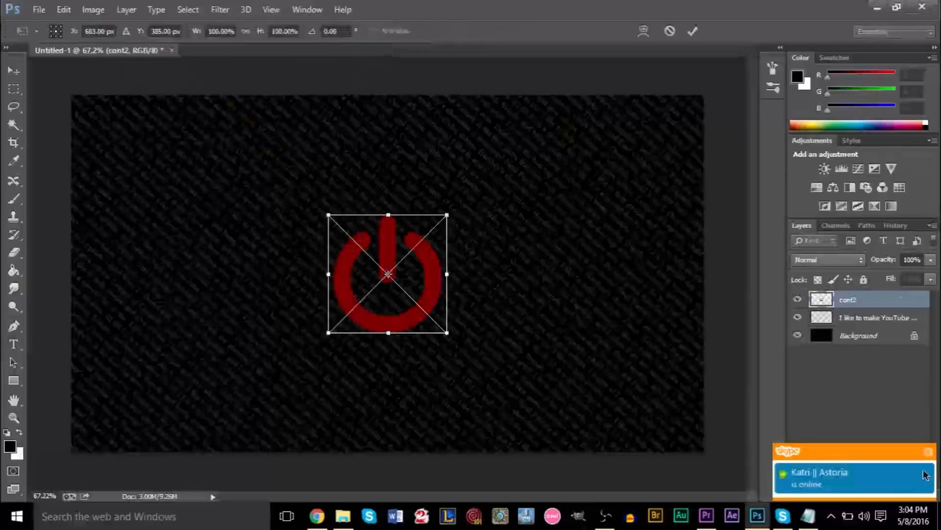
# Enlarge the placed red power symbol and shrink the placed controller to about 91%, accepting both placements.
pyautogui.click(926, 454)
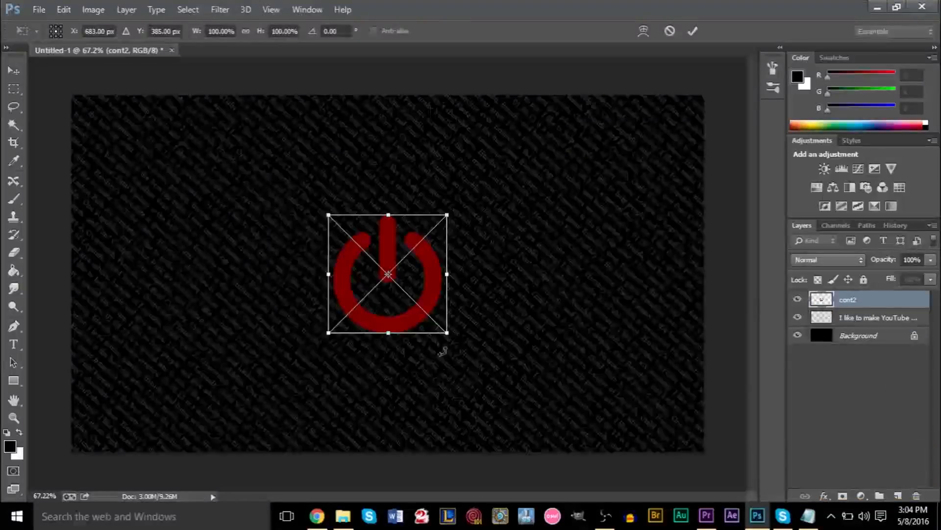
pyautogui.moveTo(444, 337); pyautogui.dragTo(511, 374)
pyautogui.press('Return')
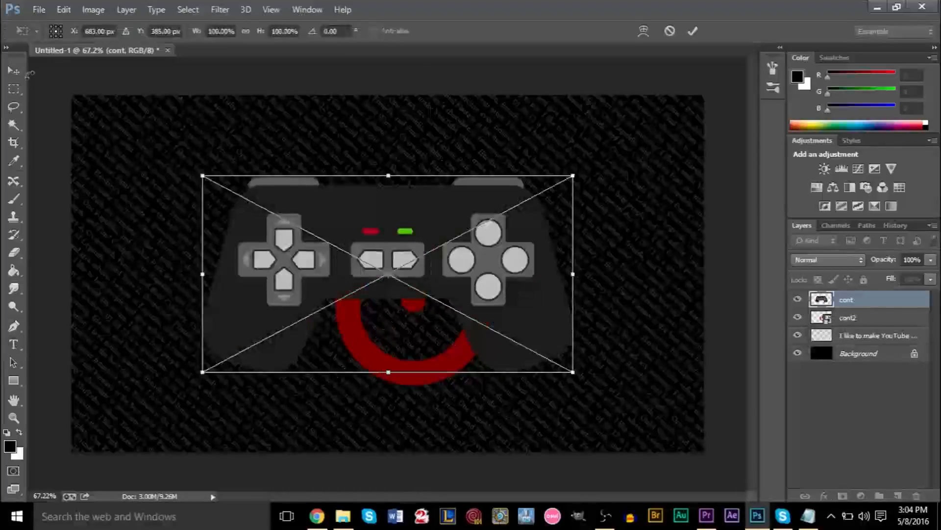
pyautogui.moveTo(574, 375); pyautogui.dragTo(541, 357)
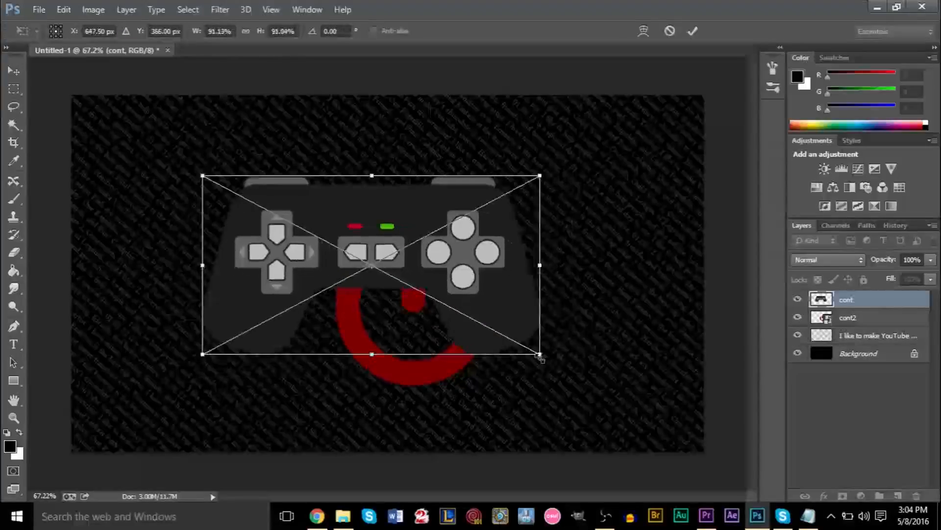
pyautogui.press('Return')
# Move the controller image to the upper-left area of the canvas and back toward the middle.
pyautogui.click(14, 71)
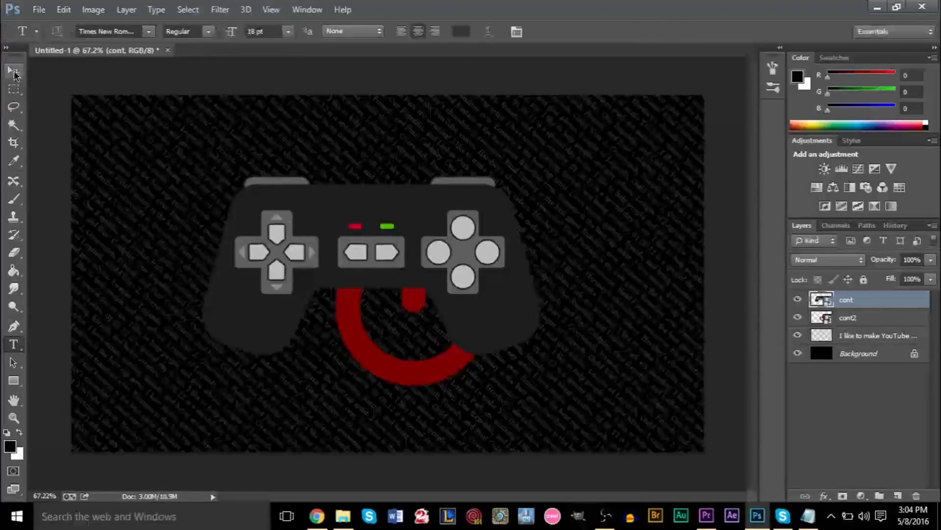
pyautogui.moveTo(347, 234); pyautogui.dragTo(229, 167)
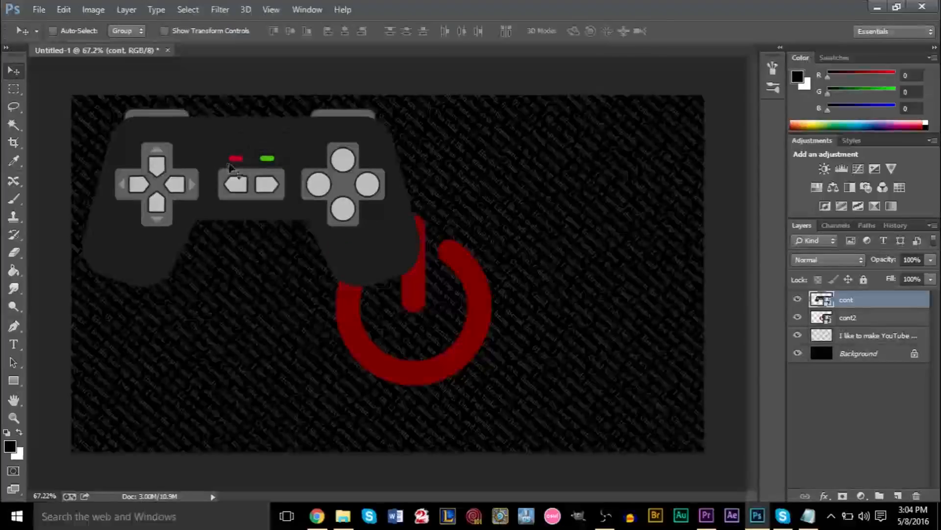
pyautogui.moveTo(455, 277); pyautogui.dragTo(567, 352)
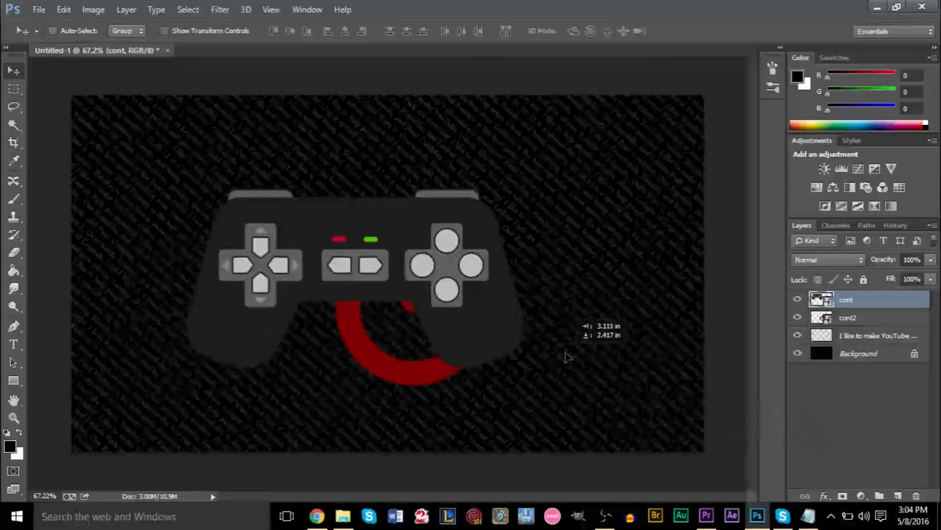
# Scale the controller image down to roughly three quarters of its size and apply the transform.
pyautogui.click(64, 9)
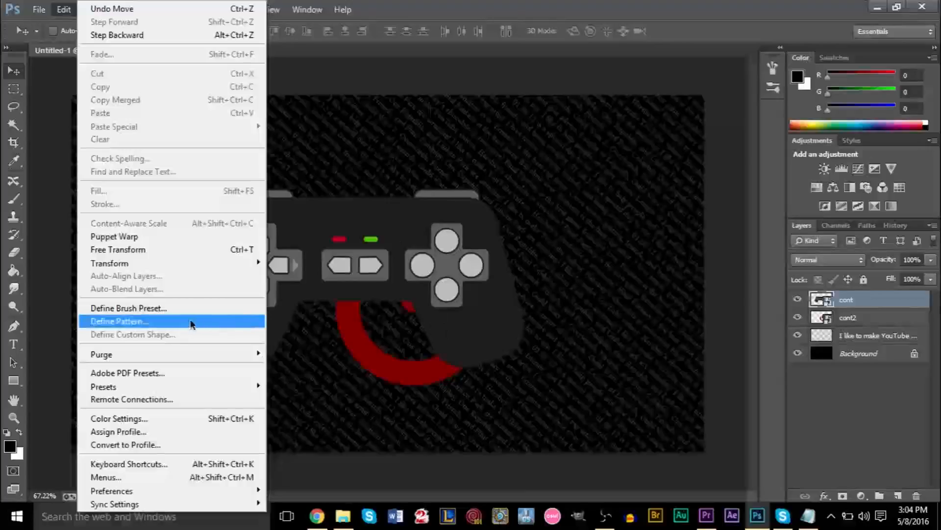
pyautogui.moveTo(189, 267)
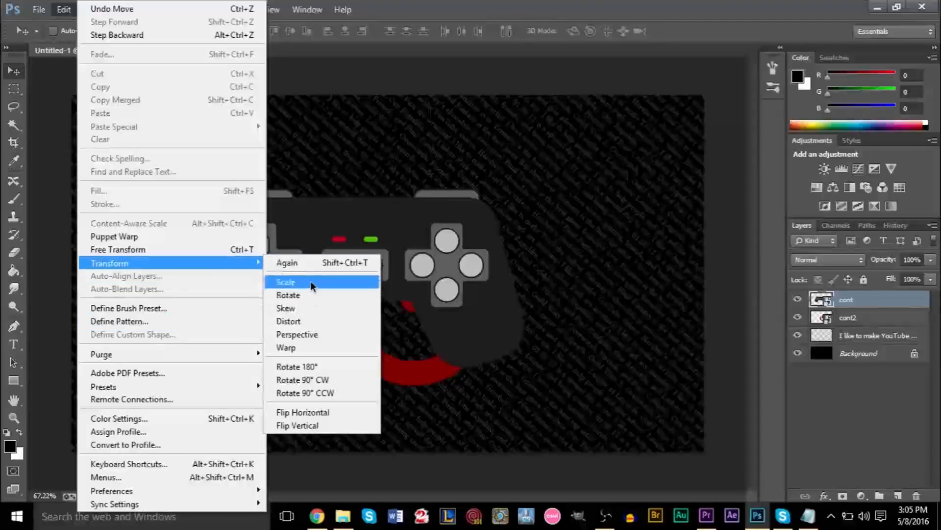
pyautogui.click(294, 281)
pyautogui.moveTo(525, 366); pyautogui.dragTo(441, 322)
pyautogui.press('Return')
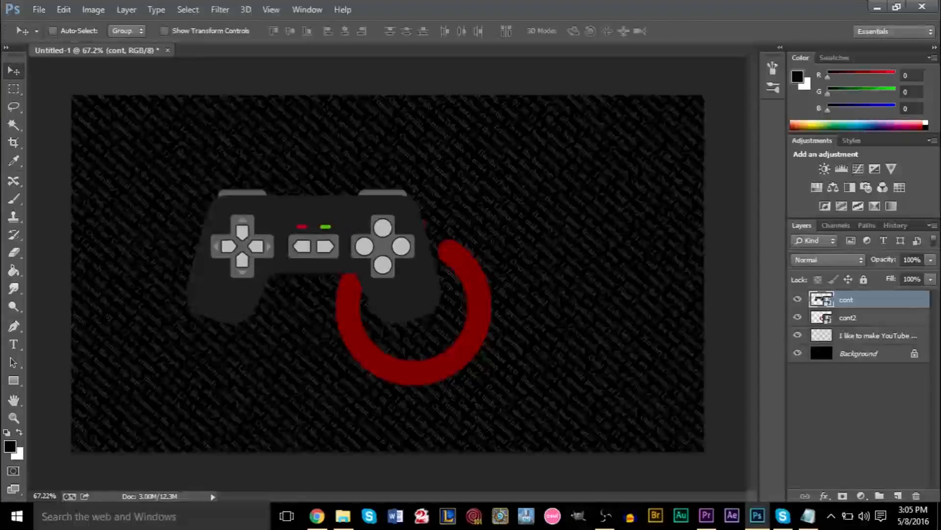
# Move the controller to the canvas's lower-left corner and the red power symbol to its lower-right corner.
pyautogui.moveTo(243, 252); pyautogui.dragTo(142, 368)
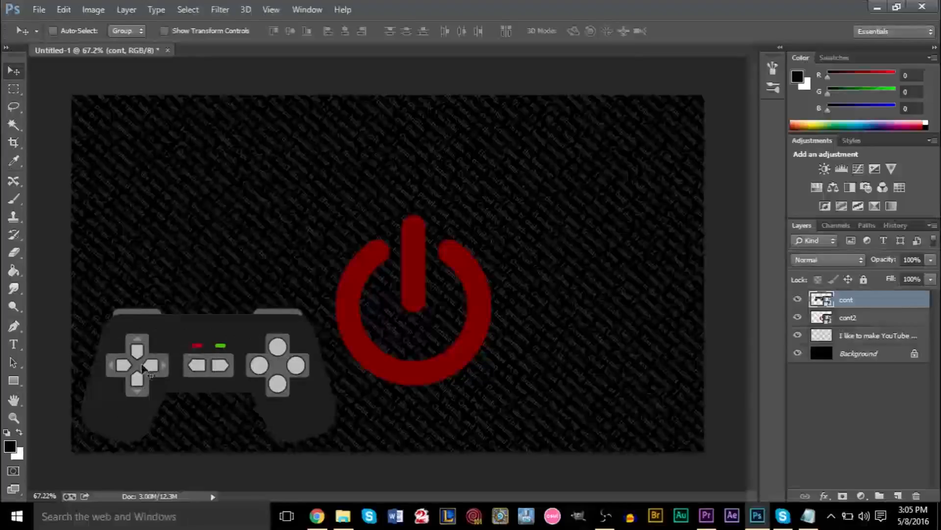
pyautogui.click(872, 317)
pyautogui.moveTo(412, 280); pyautogui.dragTo(623, 356)
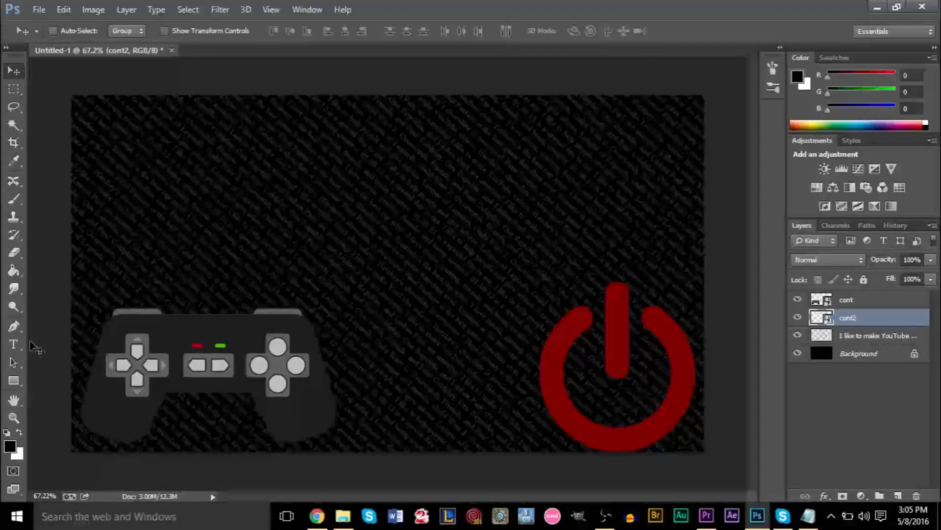
# Add the text "GS" near the canvas's upper middle at a font size of 200 pt.
pyautogui.click(13, 344)
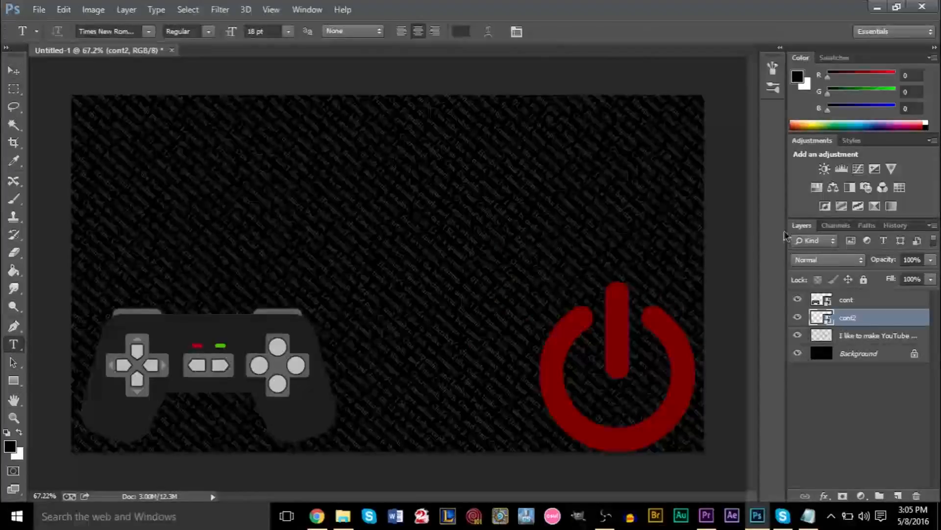
pyautogui.click(382, 203)
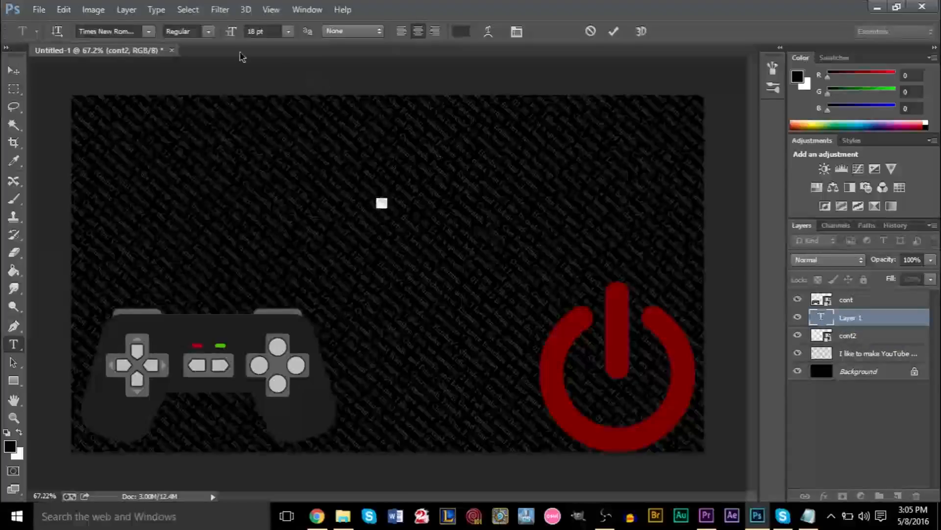
pyautogui.click(274, 32)
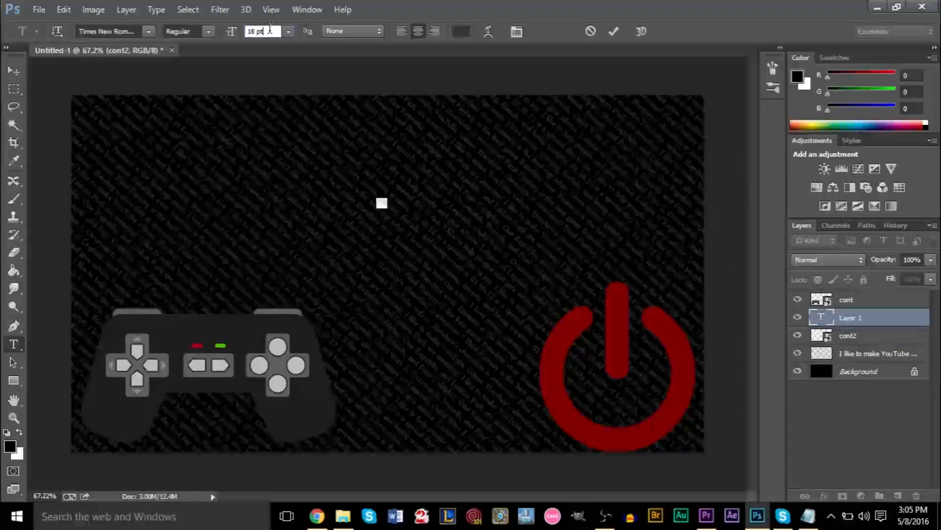
pyautogui.write('150')
pyautogui.press('BackSpace')
pyautogui.press('BackSpace')
pyautogui.press('BackSpace')
pyautogui.write('200')
pyautogui.press('Return')
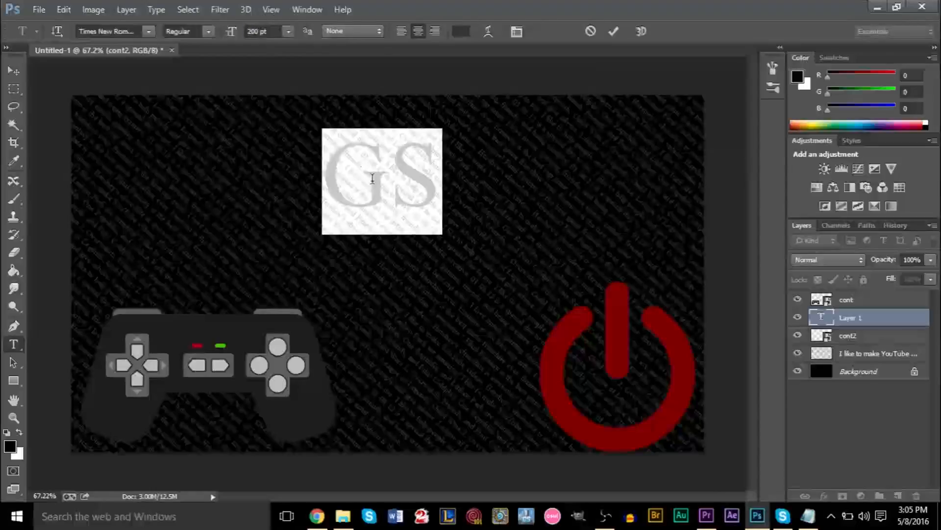
# Change the font of the "GS" text to Tw Cen MT Condensed Extra Bold.
pyautogui.click(373, 179)
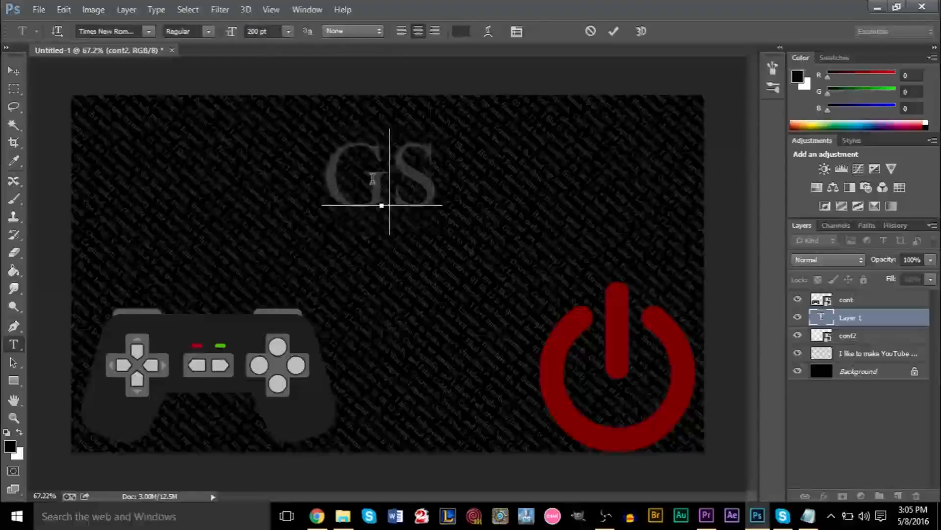
pyautogui.hotkey('ctrl', 'a')
pyautogui.click(148, 31)
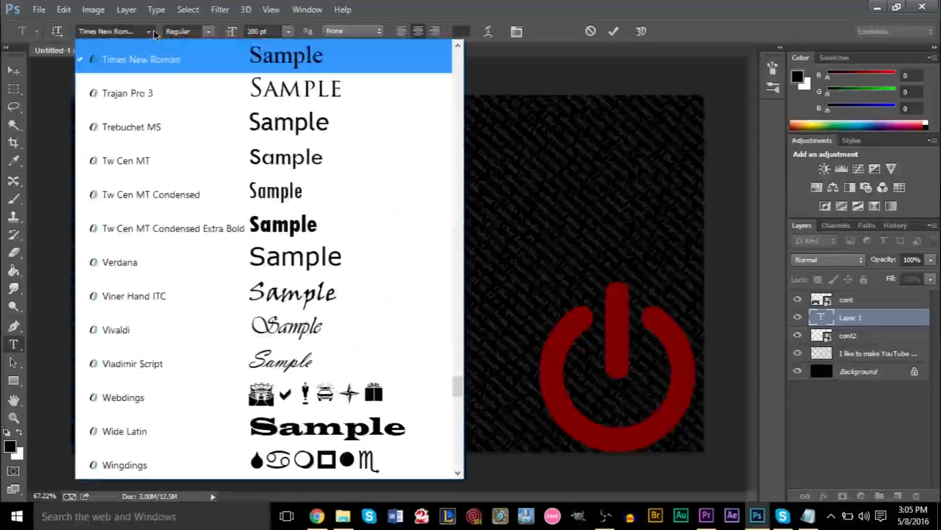
pyautogui.click(370, 222)
pyautogui.click(400, 196)
# Set the font size of the whole "GS" text to 500 pt.
pyautogui.hotkey('ctrl', 'a')
pyautogui.click(259, 32)
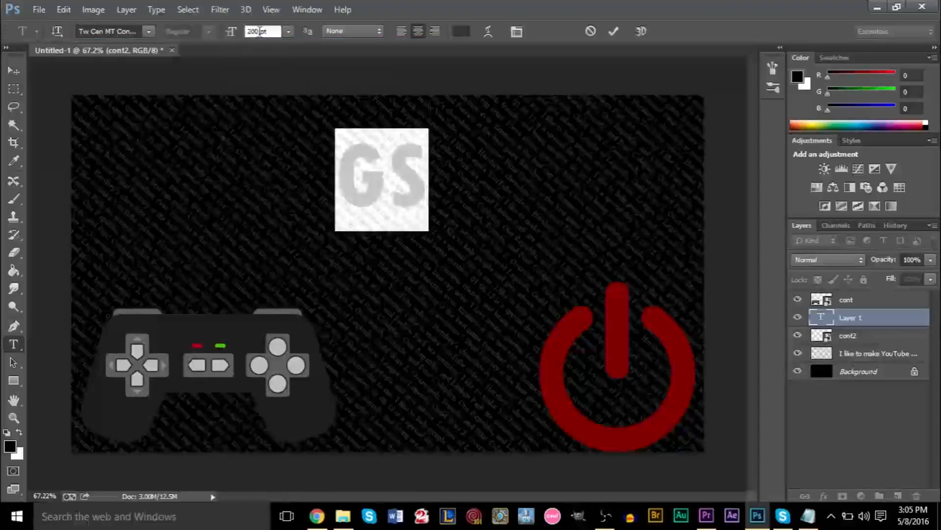
pyautogui.press('BackSpace')
pyautogui.press('BackSpace')
pyautogui.press('BackSpace')
pyautogui.write('500')
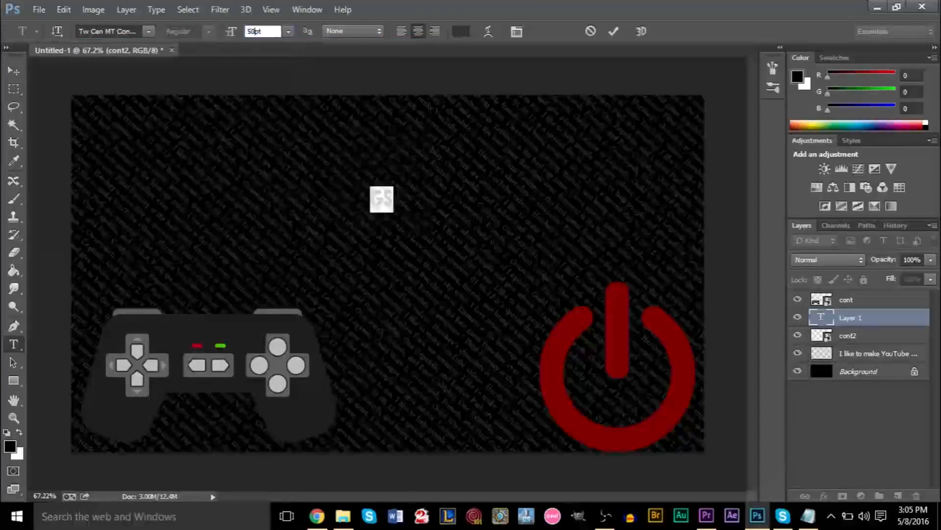
pyautogui.press('BackSpace')
pyautogui.write('0')
pyautogui.press('Return')
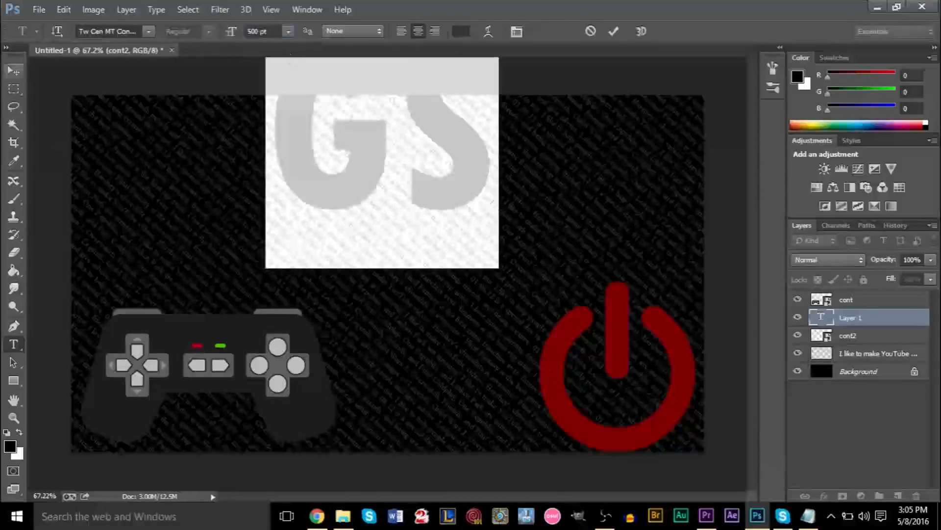
# Move the "GS" text down so it sits fully inside the canvas, centered near the top edge.
pyautogui.click(14, 70)
pyautogui.moveTo(378, 206); pyautogui.dragTo(366, 263)
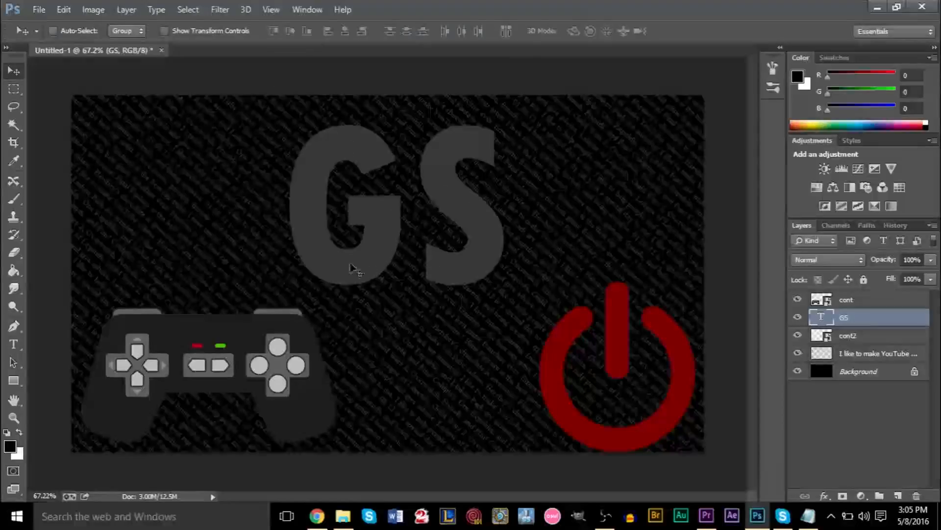
pyautogui.moveTo(706, 339); pyautogui.dragTo(681, 326)
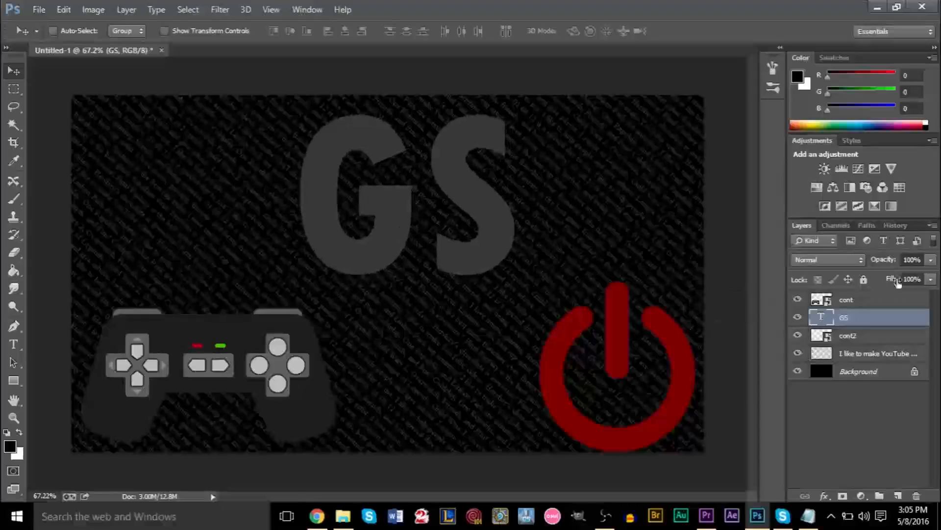
# Place the cont layer below the GS layer and move the game controller slightly up and to the right.
pyautogui.moveTo(875, 302); pyautogui.dragTo(866, 326)
pyautogui.moveTo(652, 326); pyautogui.dragTo(678, 303)
# Try scaling the game controller to 71.50% width and 55.66% height, and undo the transformation.
pyautogui.click(64, 9)
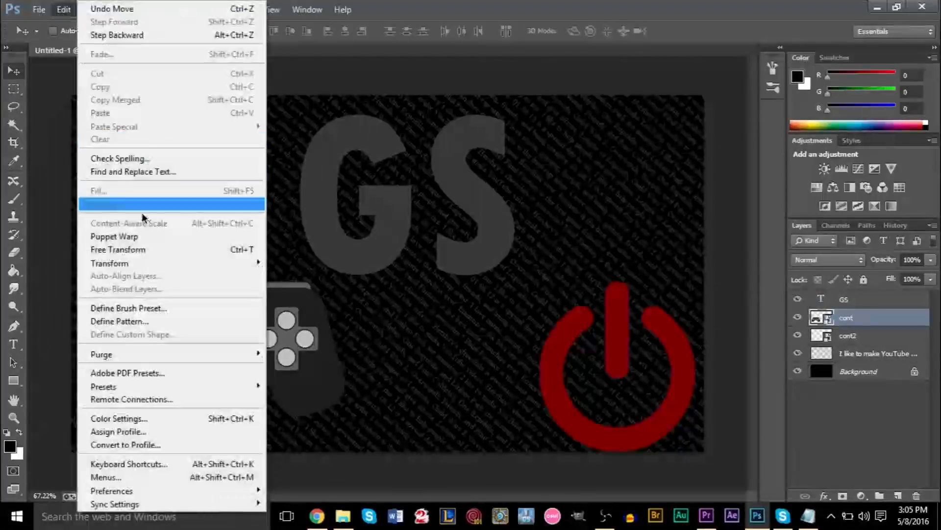
pyautogui.moveTo(167, 266)
pyautogui.click(287, 281)
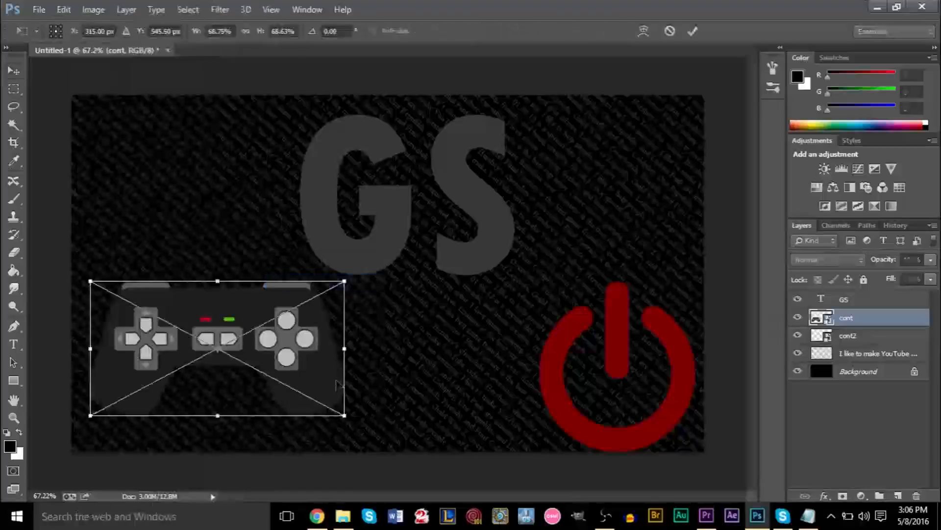
pyautogui.moveTo(345, 416); pyautogui.dragTo(355, 391)
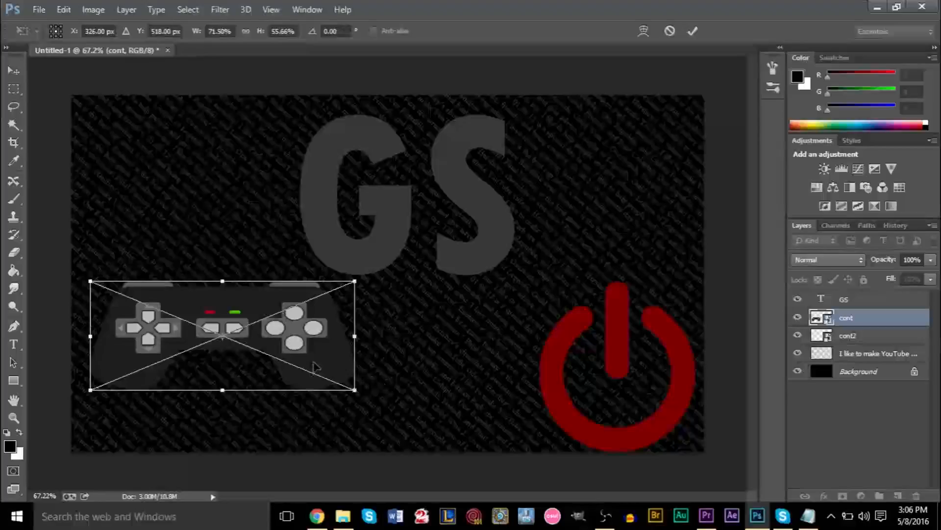
pyautogui.press('Return')
pyautogui.hotkey('ctrl', 'z')
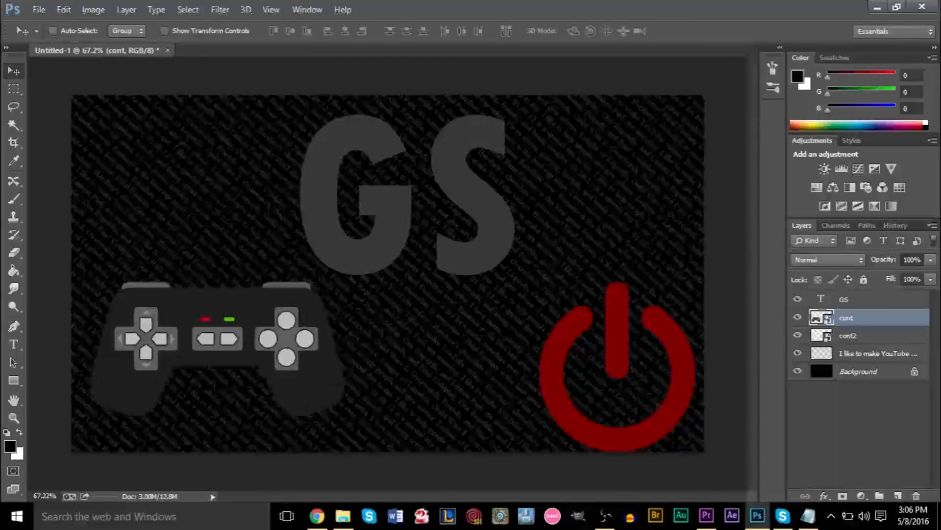
# Rotate the game controller about 40 degrees counterclockwise.
pyautogui.click(64, 9)
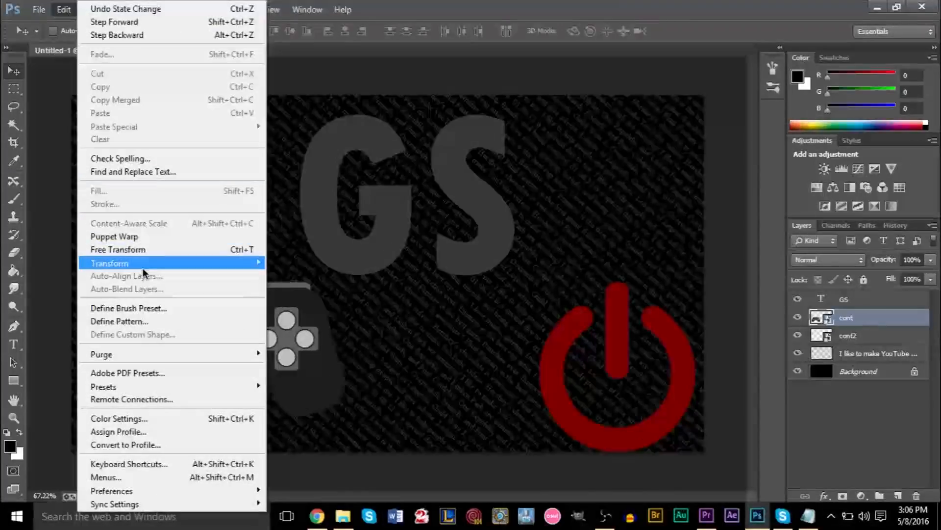
pyautogui.moveTo(142, 267)
pyautogui.click(286, 284)
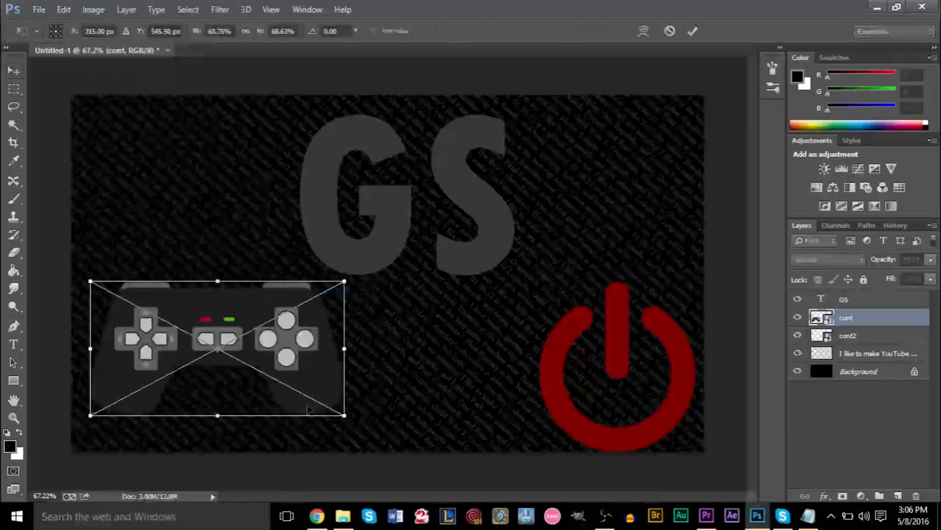
pyautogui.moveTo(341, 422); pyautogui.dragTo(399, 312)
pyautogui.press('Return')
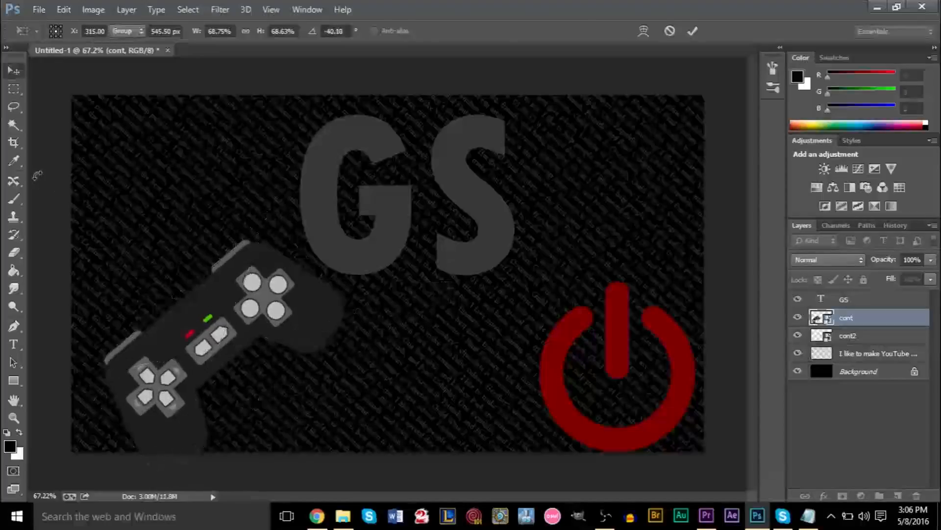
# Move the rotated controller up to the canvas's left edge, and shift the red power symbol slightly up and left.
pyautogui.moveTo(255, 269); pyautogui.dragTo(228, 246)
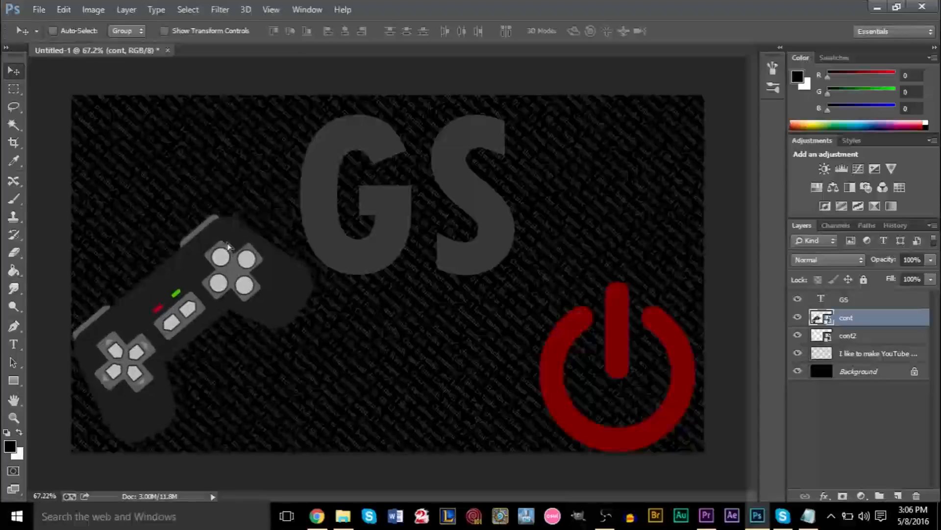
pyautogui.click(836, 336)
pyautogui.moveTo(673, 330); pyautogui.dragTo(645, 306)
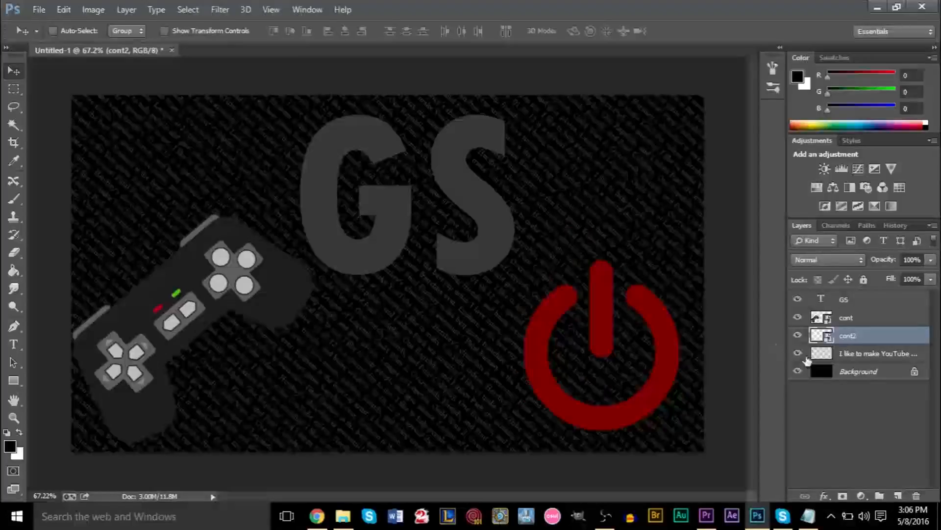
# Rasterize the GS text layer and the cont and cont2 smart object layers.
pyautogui.click(842, 318)
pyautogui.click(845, 300)
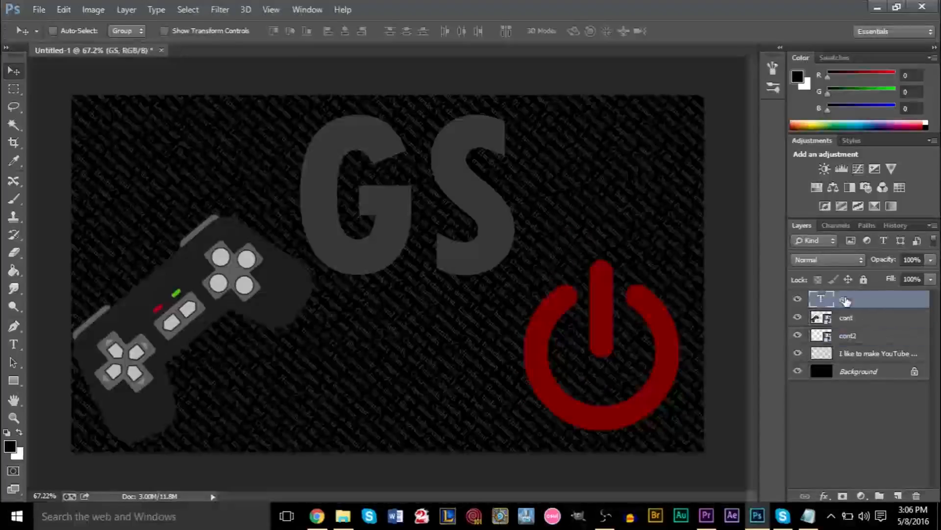
pyautogui.rightClick(842, 298)
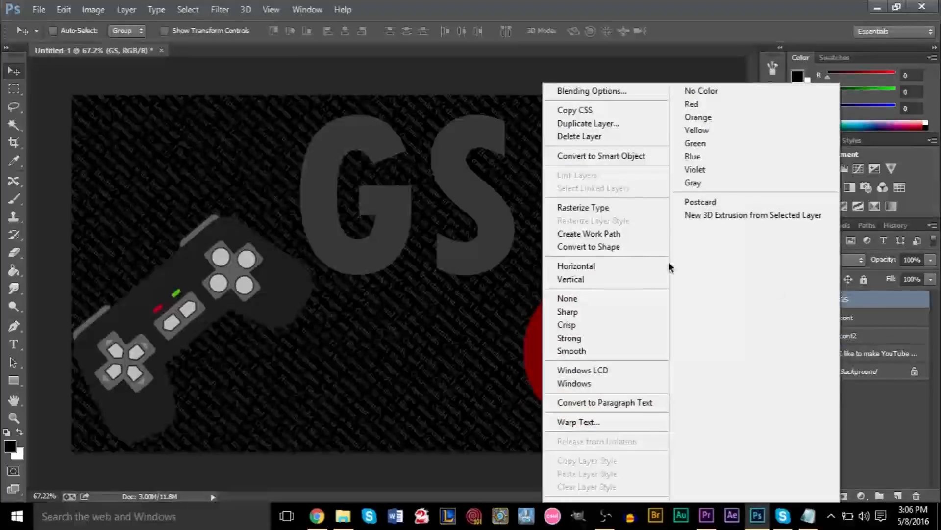
pyautogui.click(605, 209)
pyautogui.rightClick(831, 320)
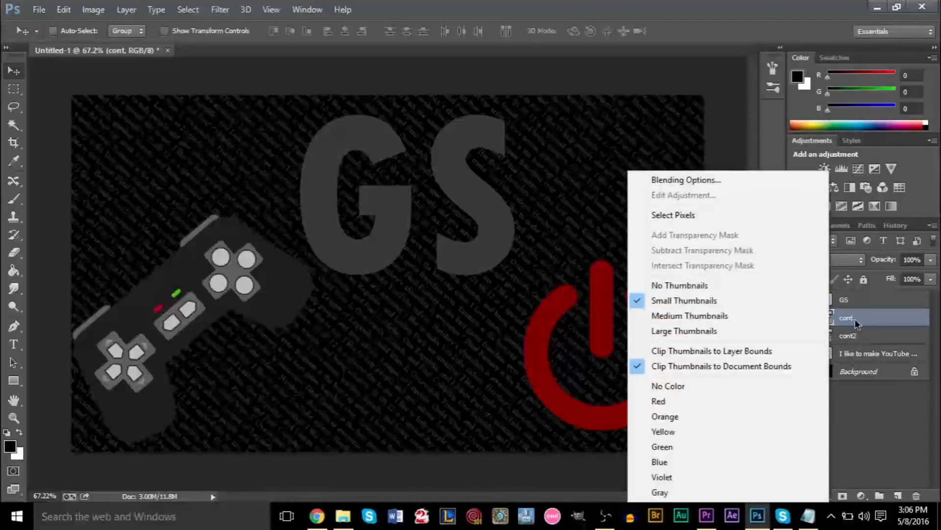
pyautogui.click(875, 322)
pyautogui.rightClick(875, 322)
pyautogui.click(636, 205)
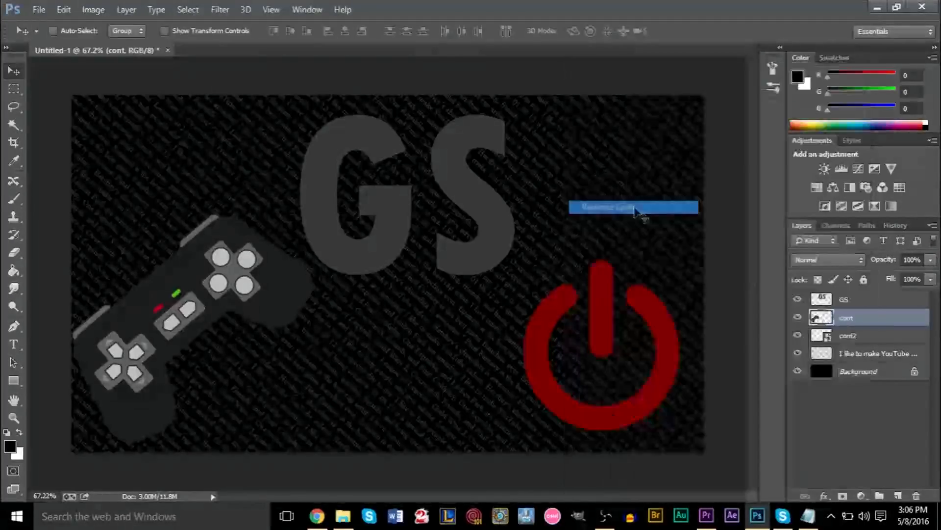
pyautogui.rightClick(851, 338)
pyautogui.click(636, 214)
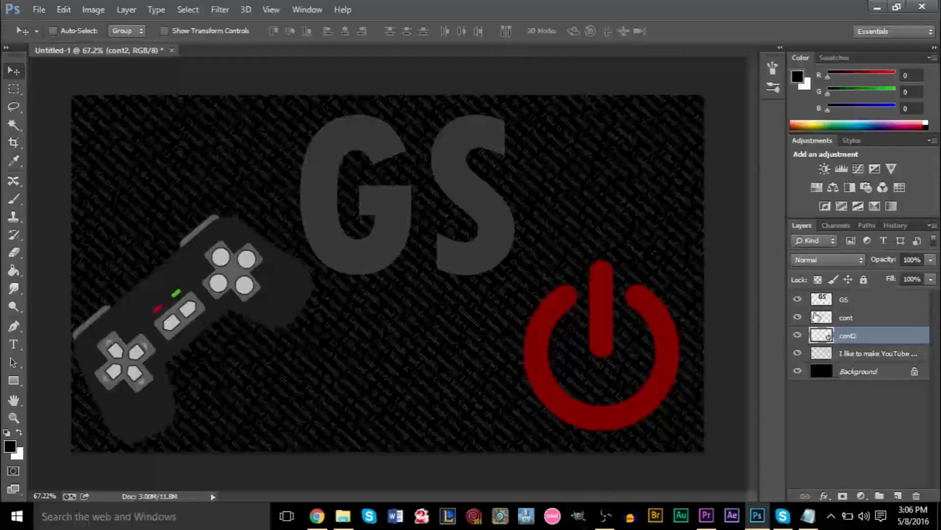
# Hide and show the cont and GS layers in turn to check what each one contains.
pyautogui.click(823, 316)
pyautogui.click(798, 314)
pyautogui.click(797, 314)
pyautogui.click(796, 301)
pyautogui.click(796, 301)
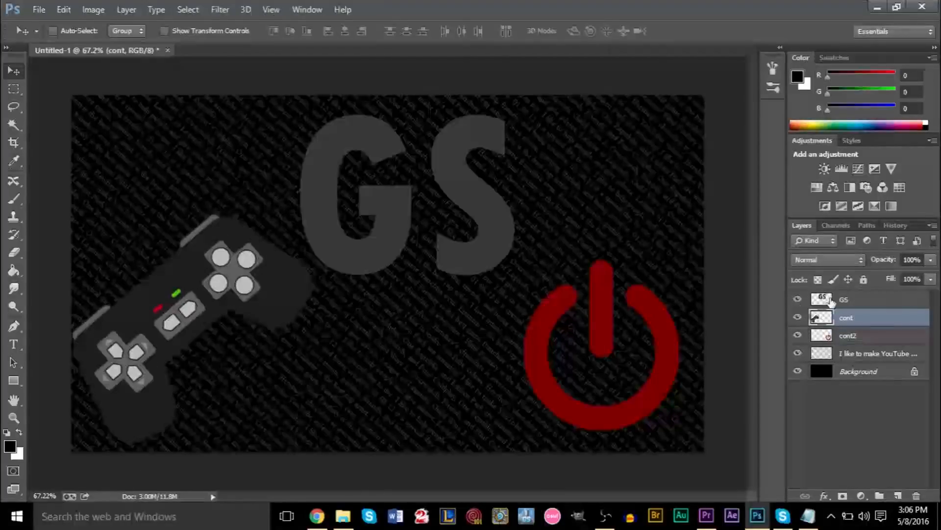
# Merge the GS and cont layers down into cont2, and toggle the merged layer's visibility to check it.
pyautogui.rightClick(831, 299)
pyautogui.click(860, 302)
pyautogui.rightClick(861, 302)
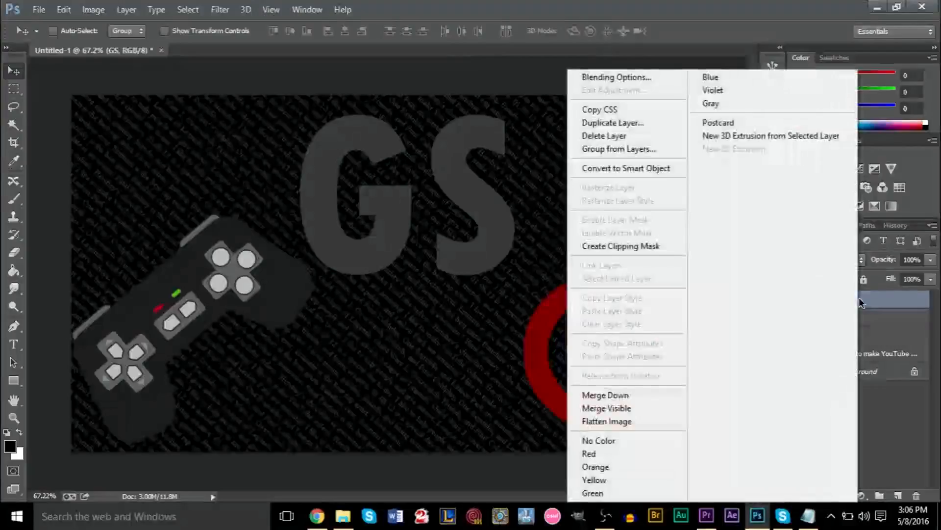
pyautogui.click(650, 397)
pyautogui.rightClick(860, 301)
pyautogui.click(635, 395)
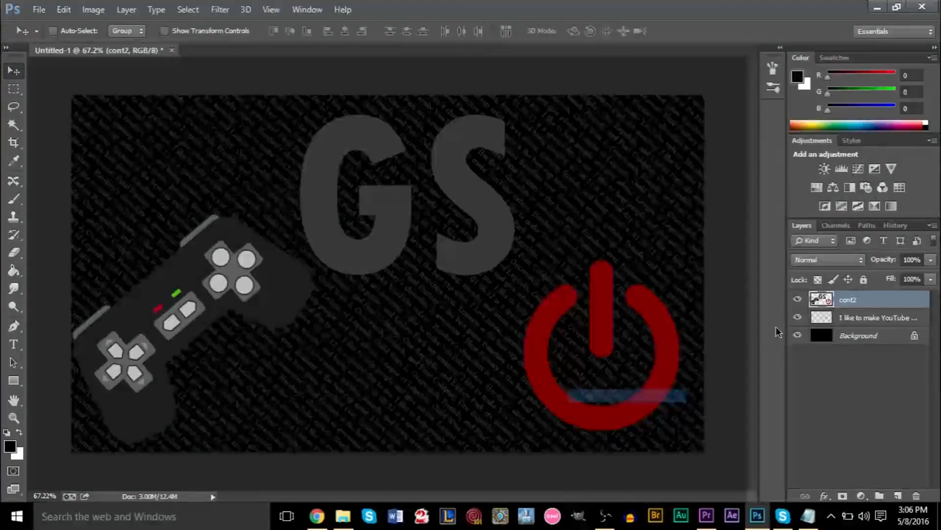
pyautogui.click(797, 300)
pyautogui.click(798, 301)
pyautogui.click(798, 300)
pyautogui.click(798, 300)
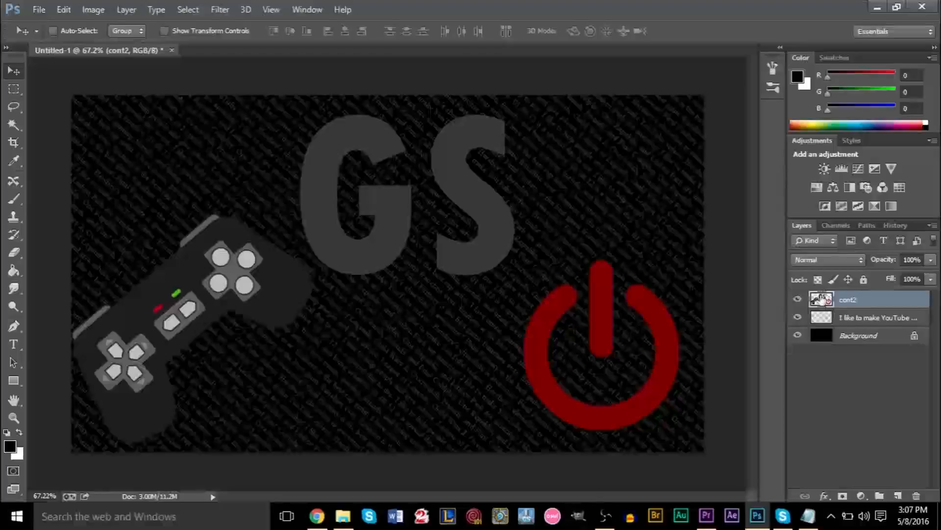
# Select the pixels of the merged cont2 layer and hide that layer.
pyautogui.rightClick(824, 300)
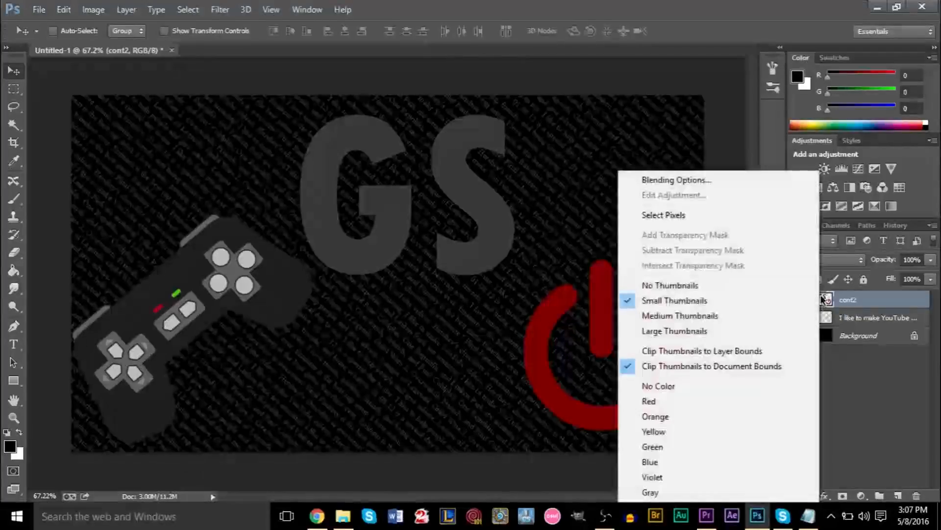
pyautogui.click(675, 216)
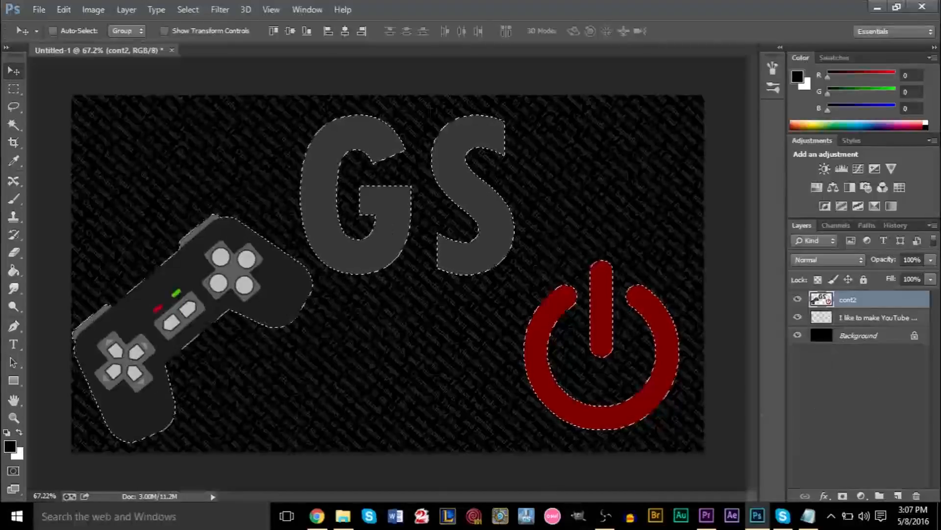
pyautogui.click(798, 299)
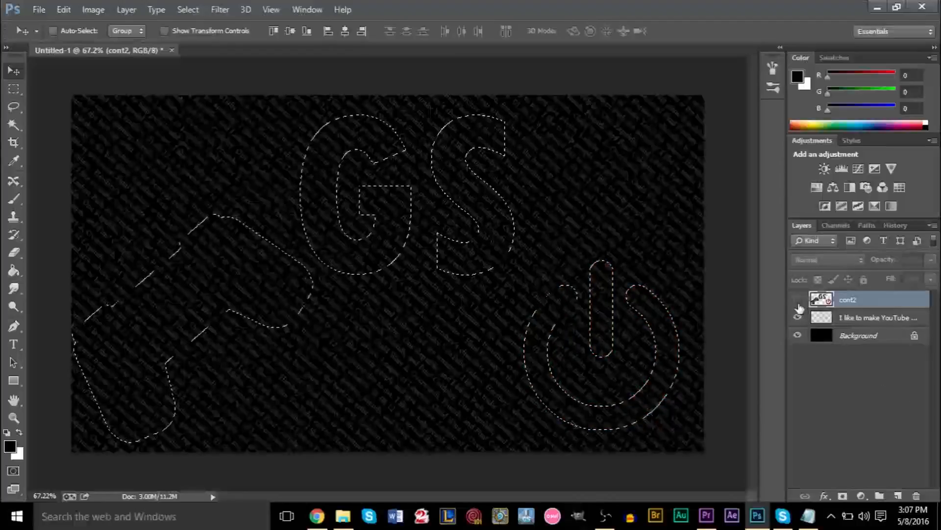
# Copy the selected shapes from the diagonal sentence layer to a new layer with Layer Via Copy.
pyautogui.click(13, 89)
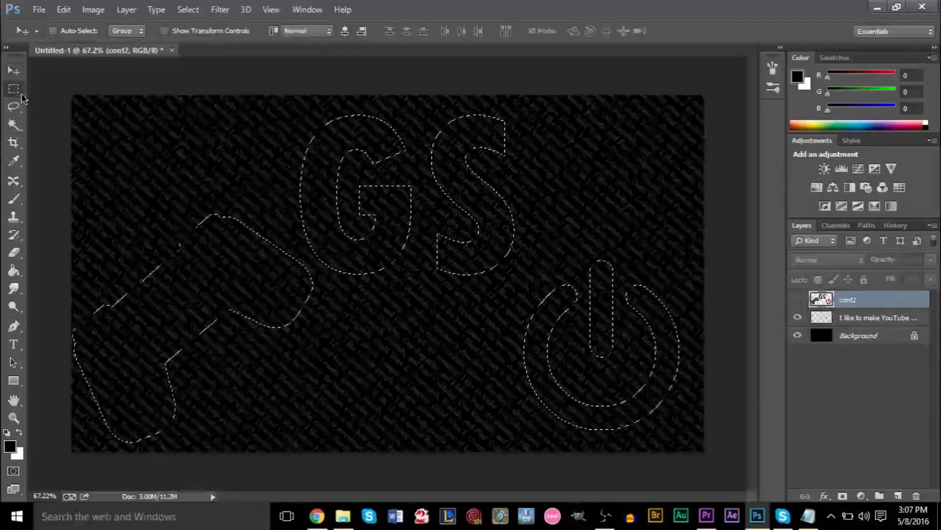
pyautogui.rightClick(311, 188)
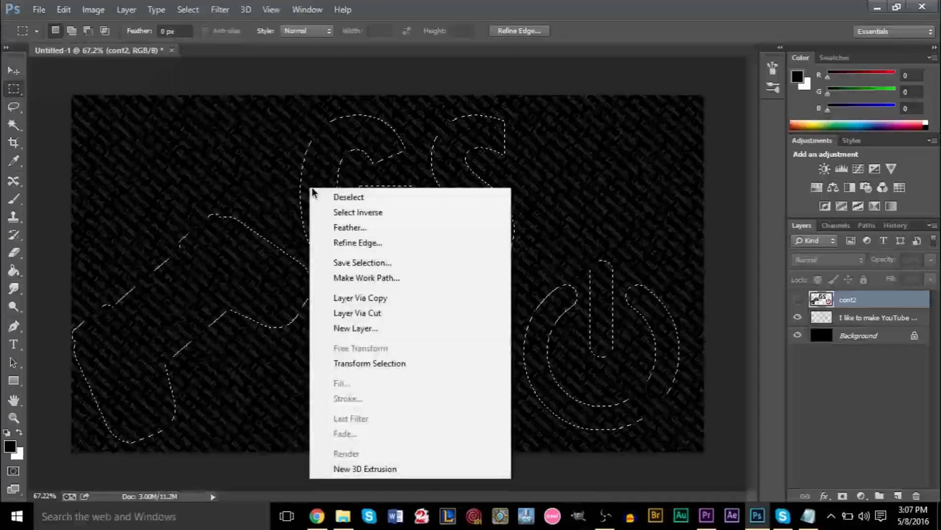
pyautogui.click(883, 376)
pyautogui.click(832, 320)
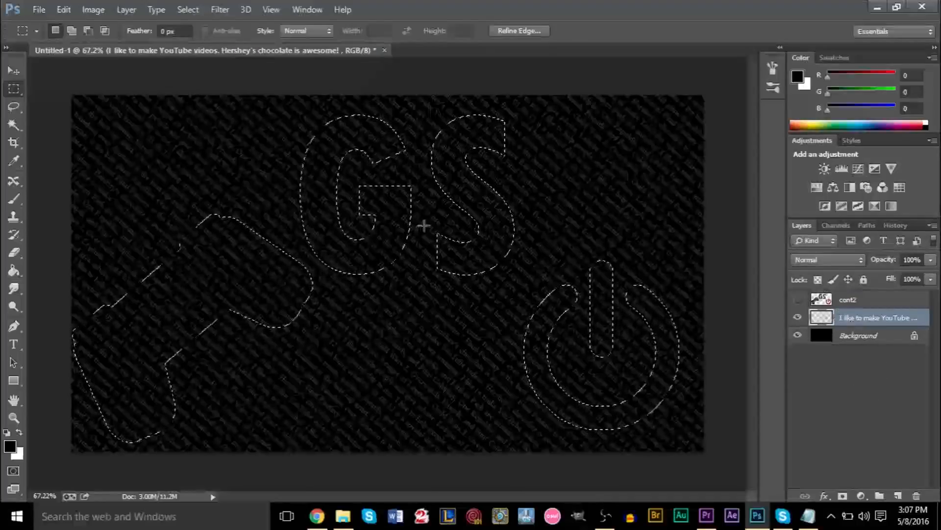
pyautogui.rightClick(347, 232)
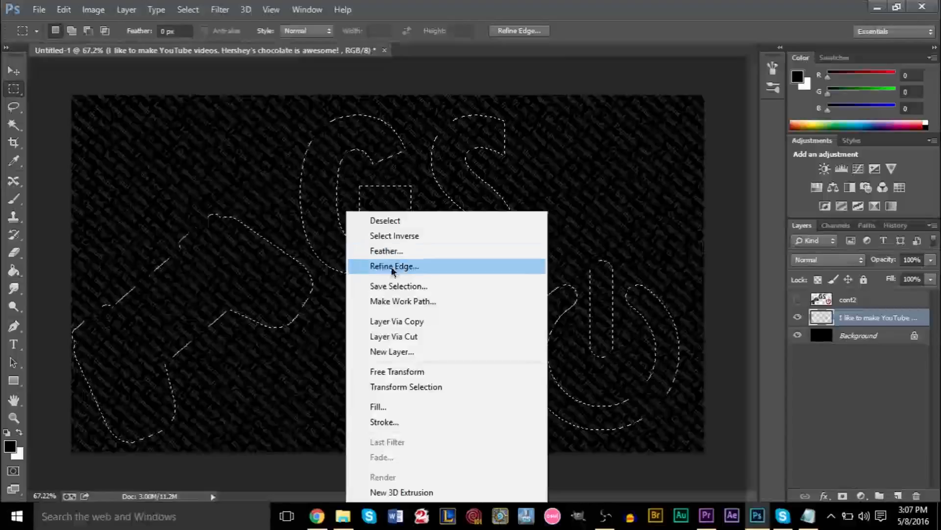
pyautogui.click(425, 321)
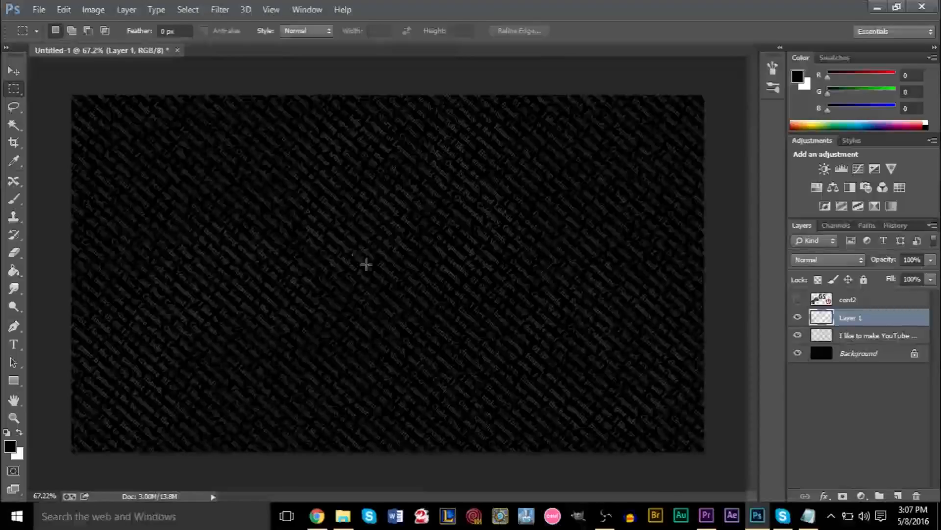
# Enable a Color Overlay effect on the copied sentence layer and move the dialog to uncover more of the canvas.
pyautogui.rightClick(841, 321)
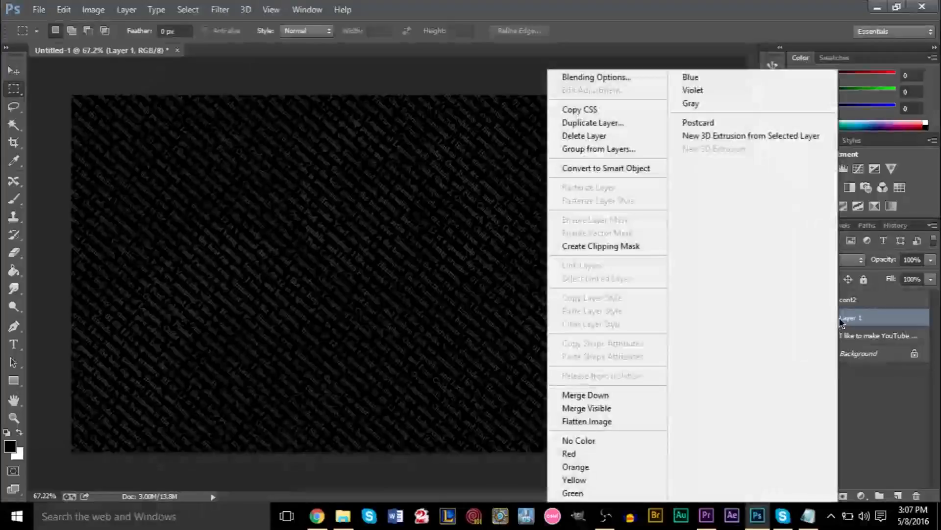
pyautogui.click(839, 318)
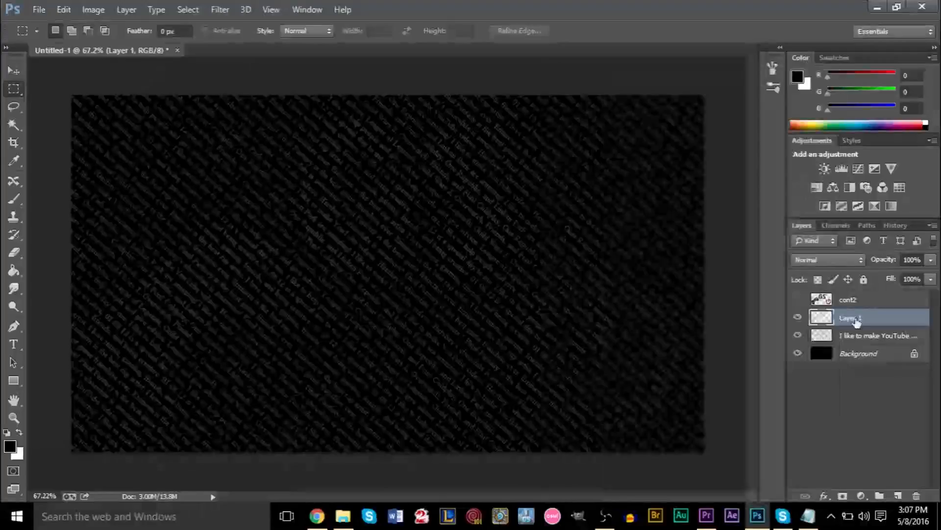
pyautogui.rightClick(829, 320)
pyautogui.click(677, 181)
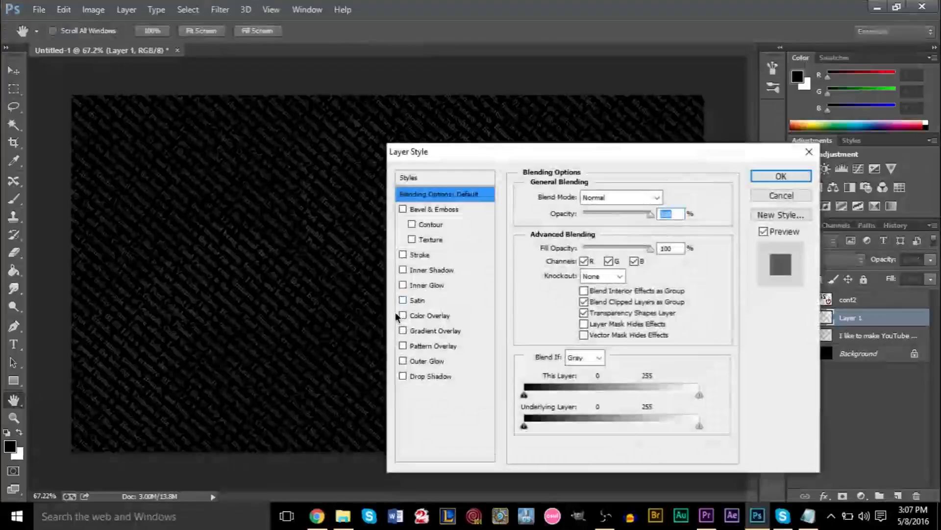
pyautogui.click(403, 316)
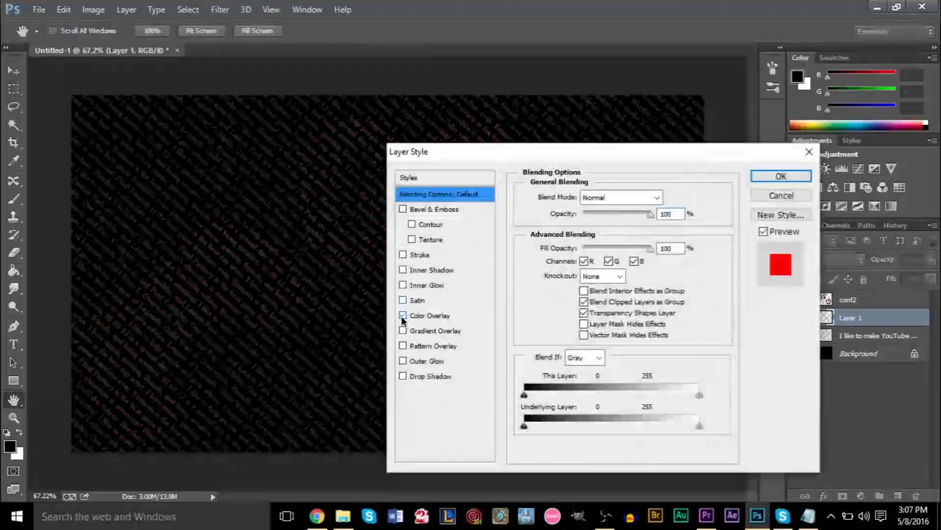
pyautogui.click(415, 315)
pyautogui.moveTo(608, 158); pyautogui.dragTo(461, 146)
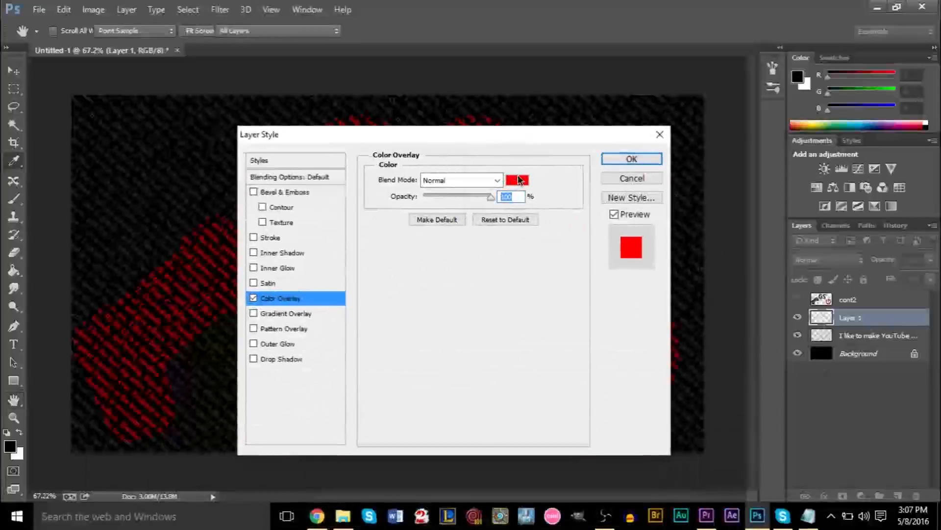
# Set the overlay color to white (ffffff), apply the layer style and inspect the lettering up close.
pyautogui.click(517, 180)
pyautogui.click(470, 174)
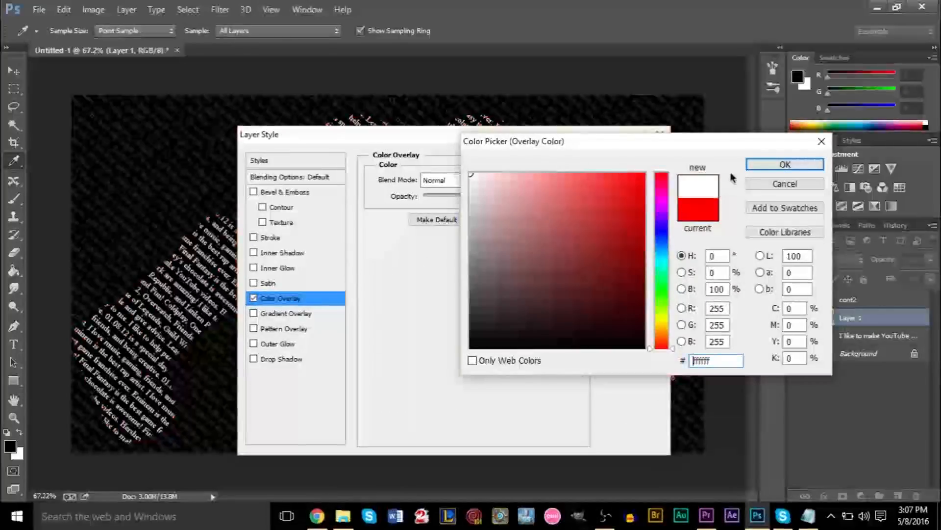
pyautogui.click(783, 166)
pyautogui.click(633, 159)
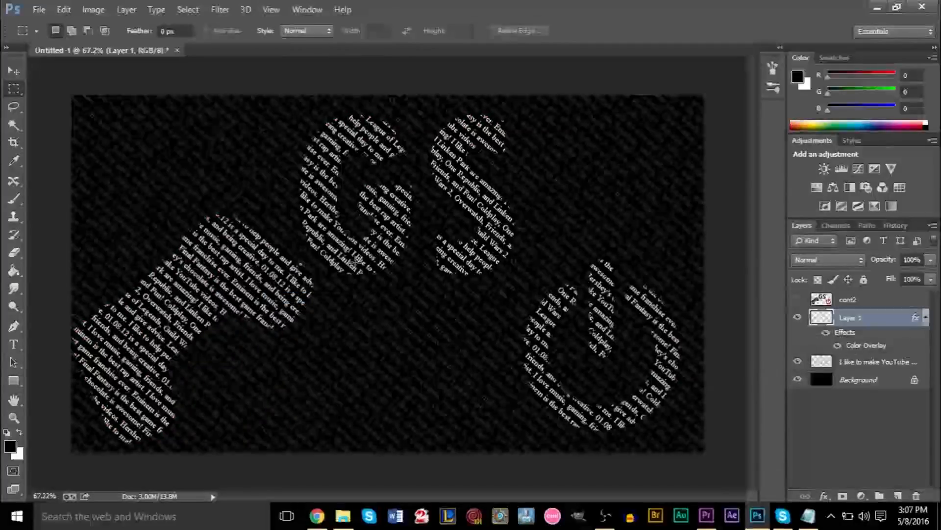
pyautogui.scroll(5, 348, 265)
pyautogui.scroll(-5, 379, 279)
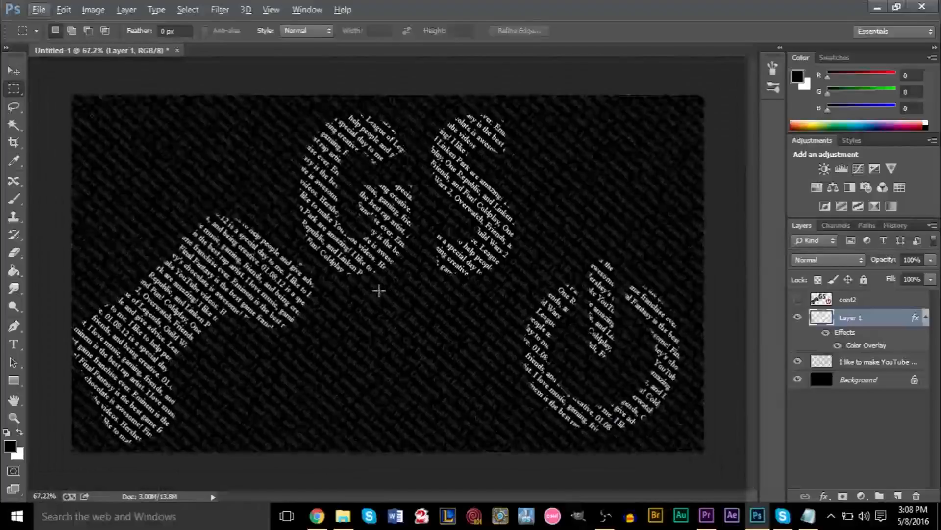
# Undo the white color overlay on the copied sentence layer.
pyautogui.hotkey('ctrl', 'alt', 'z')
pyautogui.hotkey('ctrl', 'alt', 'z')
pyautogui.hotkey('ctrl', 'alt', 'z')
pyautogui.hotkey('ctrl', 'alt', 'z')
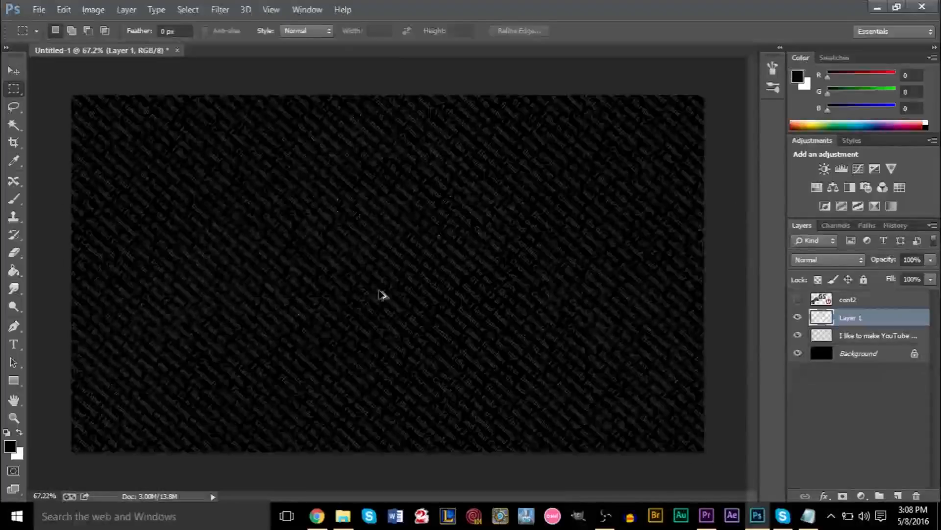
# Step back through the history to before the shape layers were merged, restoring GS, cont and cont2 as separate layers.
pyautogui.hotkey('ctrl', 'alt', 'z')
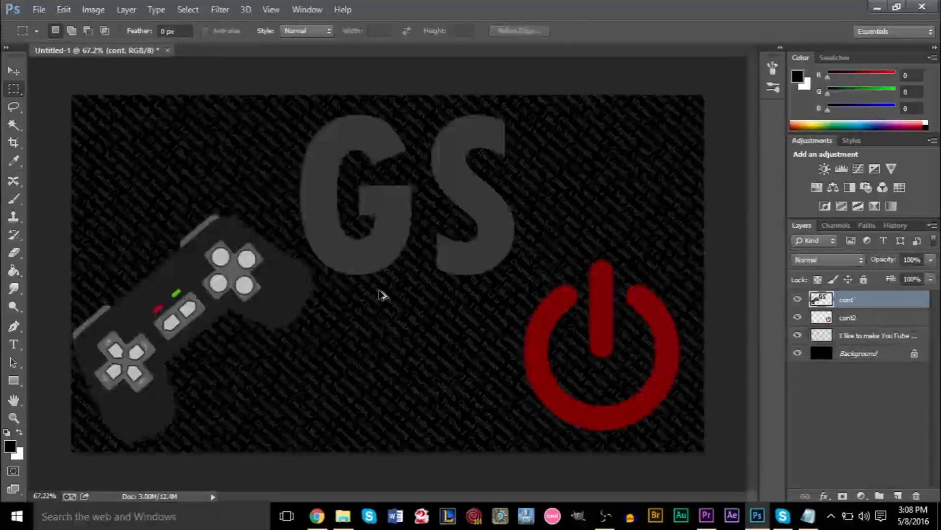
pyautogui.hotkey('ctrl', 'alt', 'z')
pyautogui.hotkey('ctrl', 'alt', 'z')
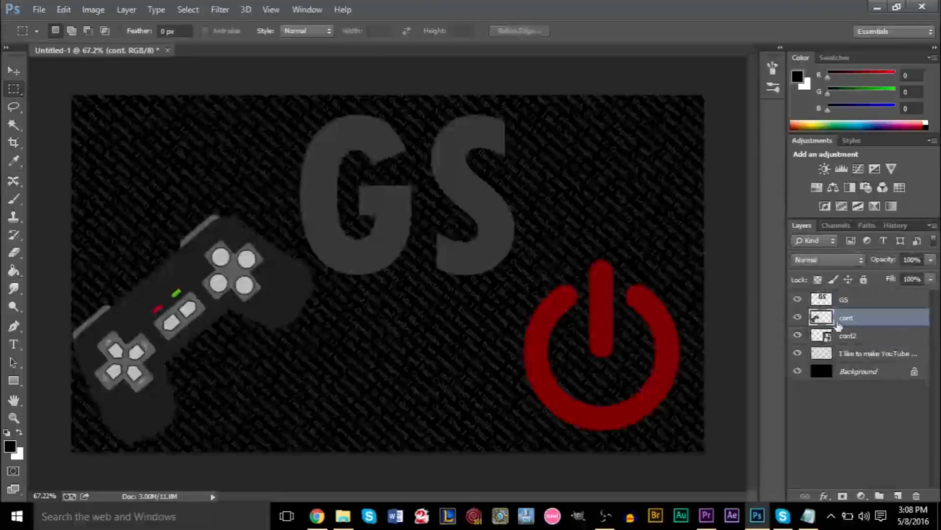
# Check which shape the cont2 layer holds by toggling its visibility, and rasterize that layer.
pyautogui.click(797, 335)
pyautogui.click(798, 335)
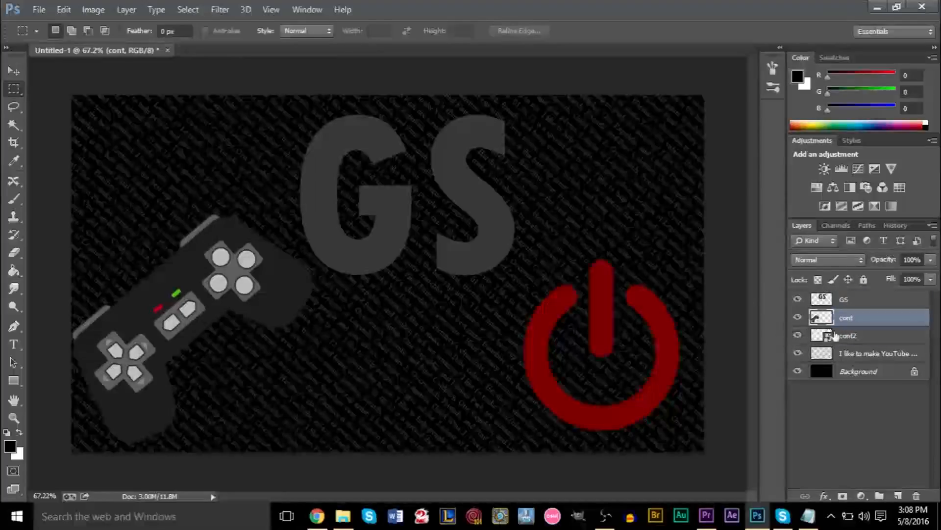
pyautogui.rightClick(865, 336)
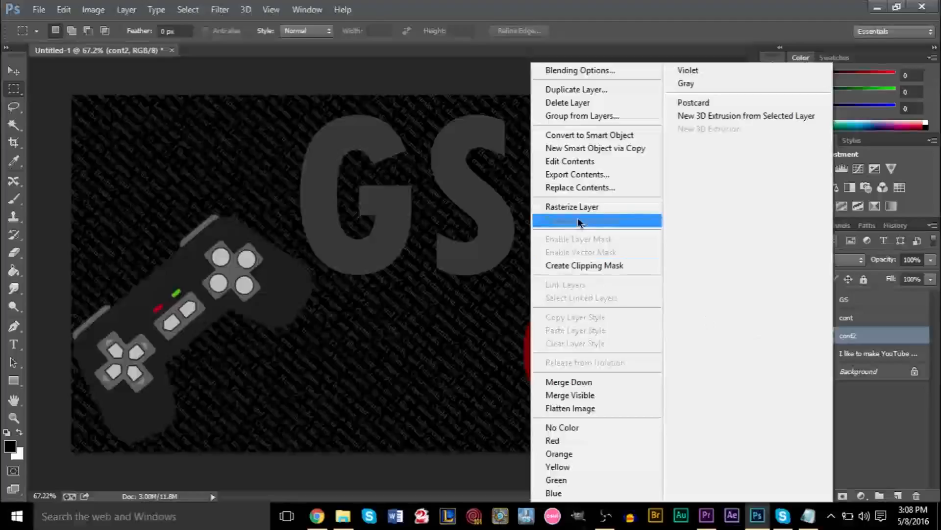
pyautogui.click(543, 211)
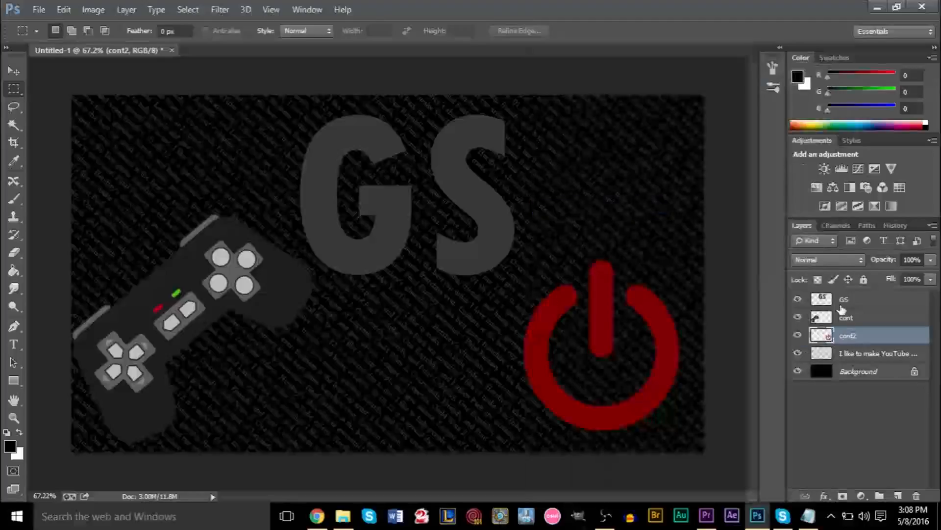
# Load the GS layer's pixels as a selection and hide the GS layer.
pyautogui.click(836, 299)
pyautogui.click(797, 300)
pyautogui.click(798, 300)
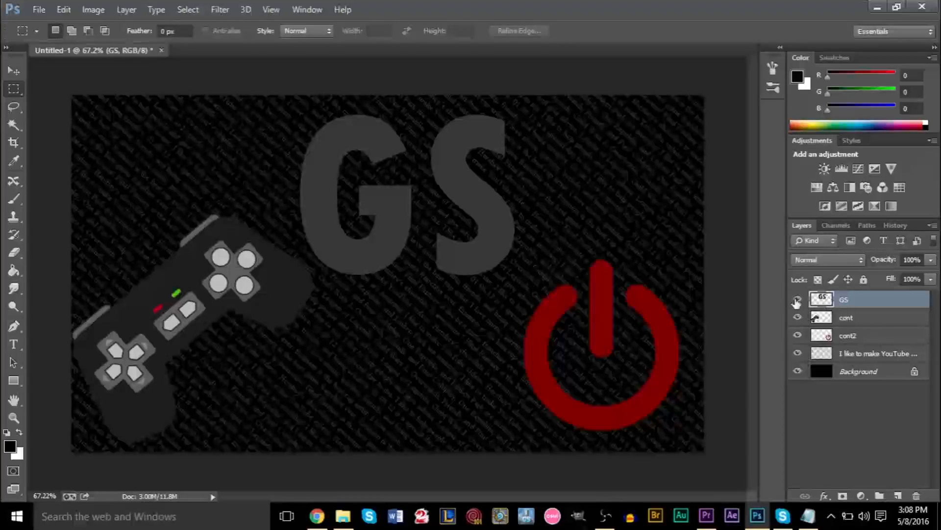
pyautogui.rightClick(820, 301)
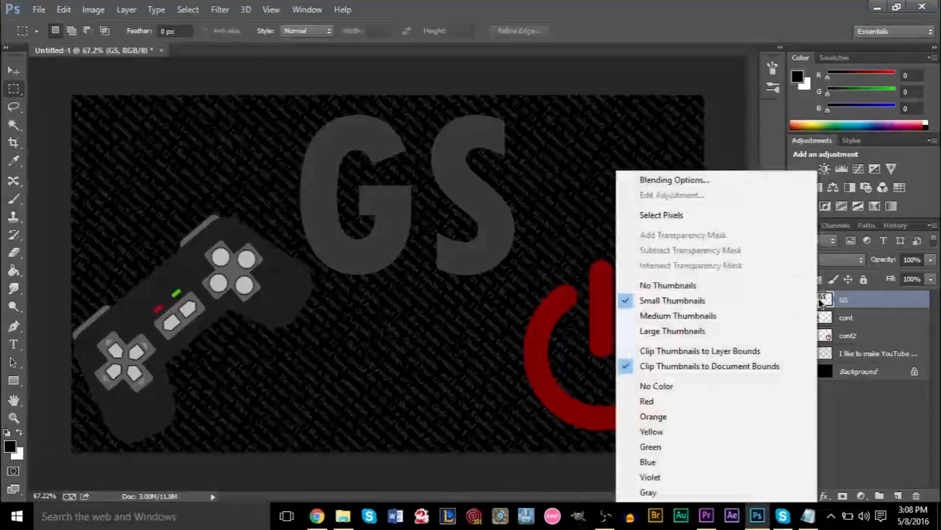
pyautogui.click(710, 216)
pyautogui.click(797, 300)
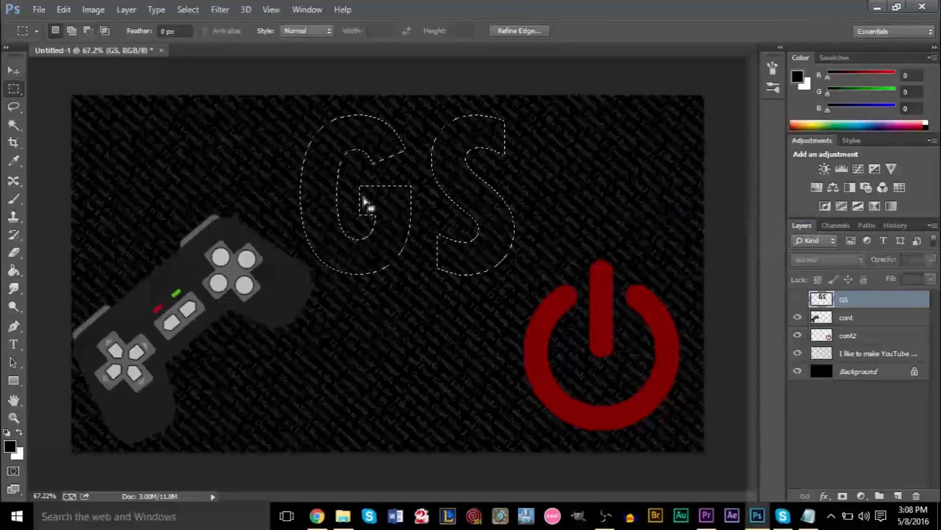
# Copy the GS-shaped selection from the diagonal sentence layer to a new layer with Layer Via Copy.
pyautogui.click(842, 355)
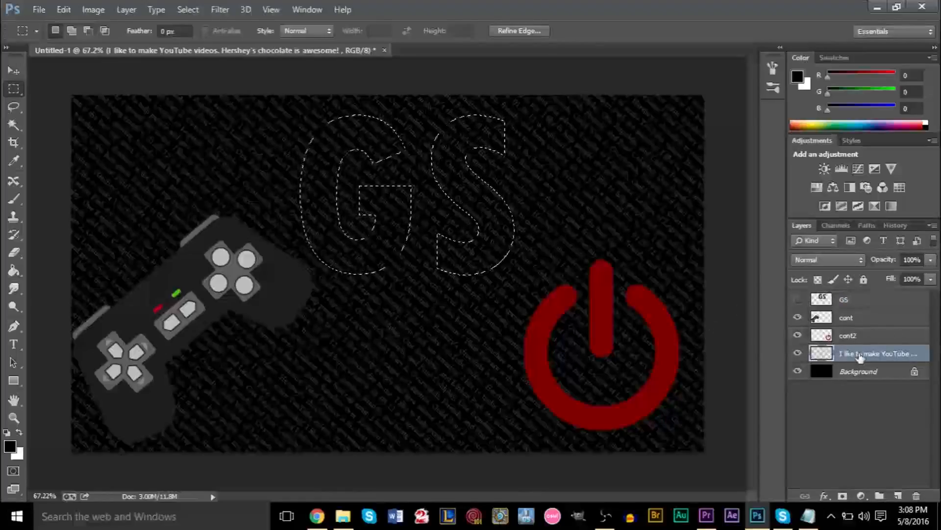
pyautogui.click(828, 302)
pyautogui.click(798, 299)
pyautogui.click(797, 299)
pyautogui.click(829, 360)
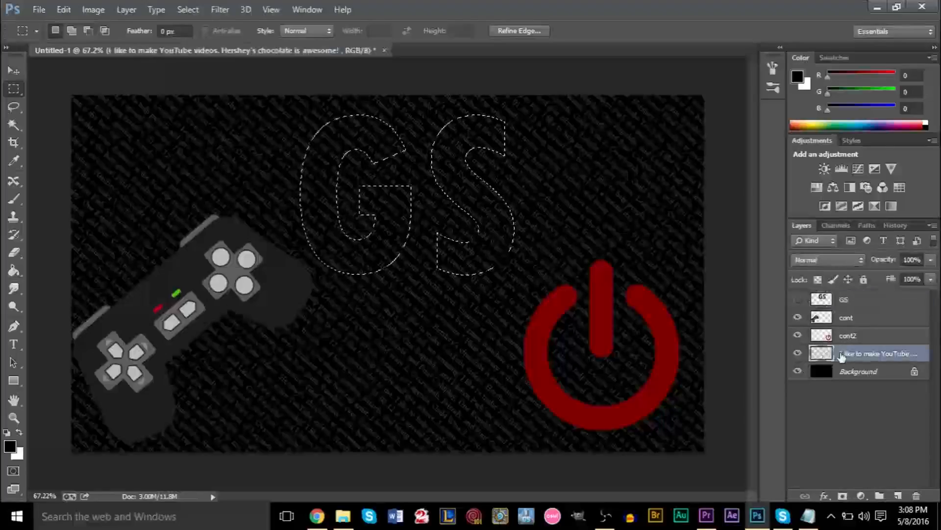
pyautogui.rightClick(384, 234)
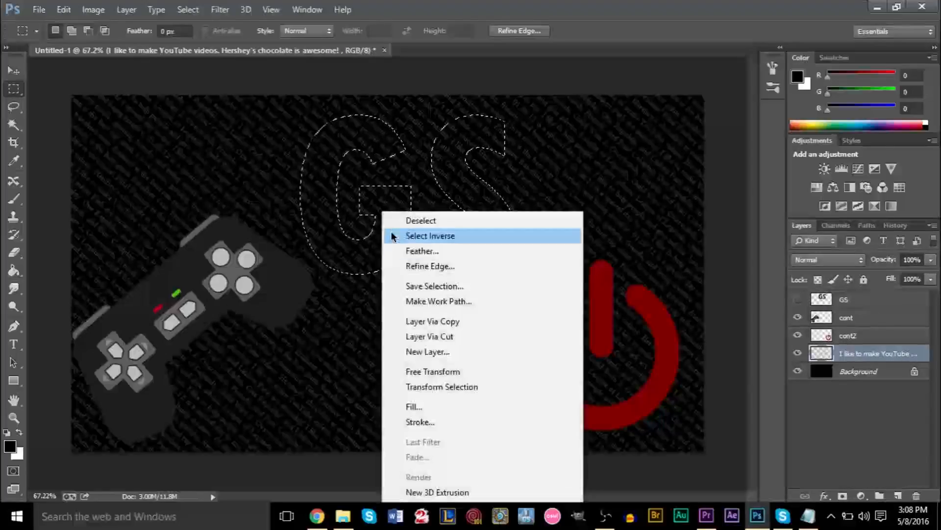
pyautogui.click(470, 325)
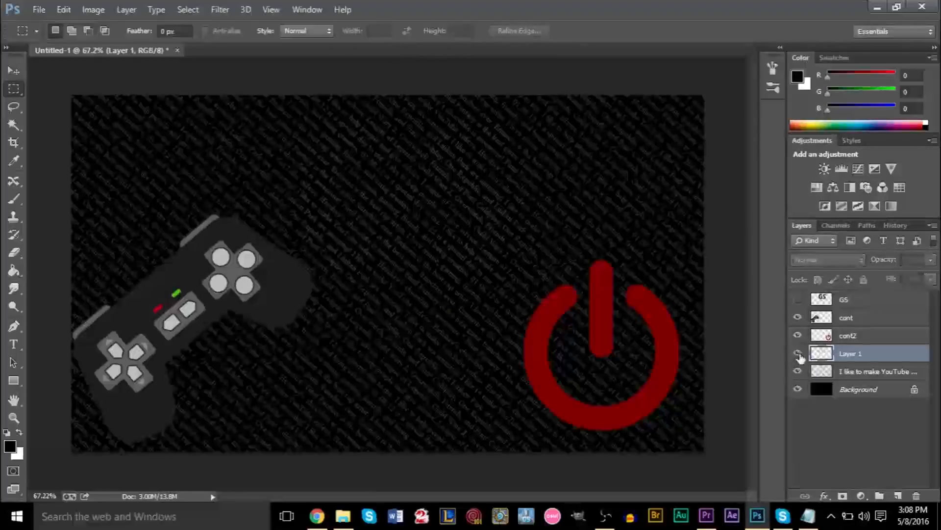
# Apply a white (ffffff) Color Overlay to the copied GS sentence layer.
pyautogui.rightClick(845, 358)
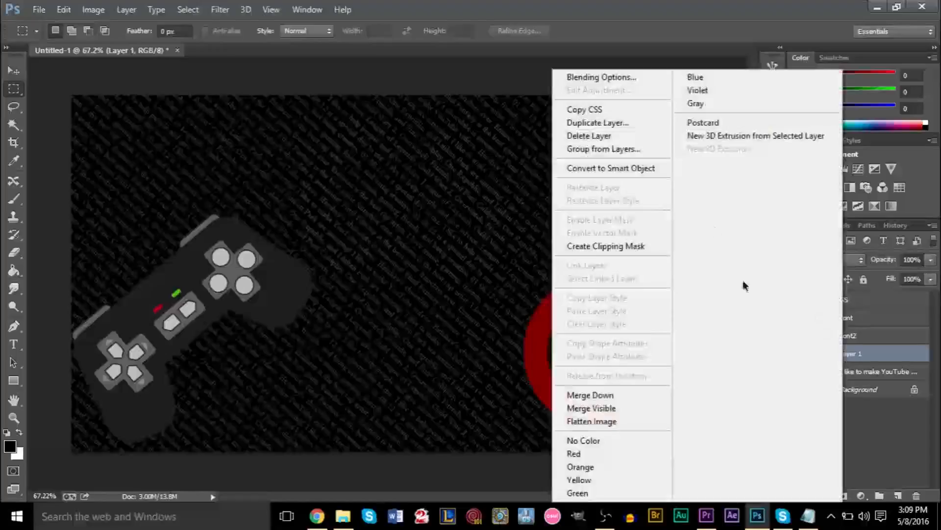
pyautogui.click(611, 81)
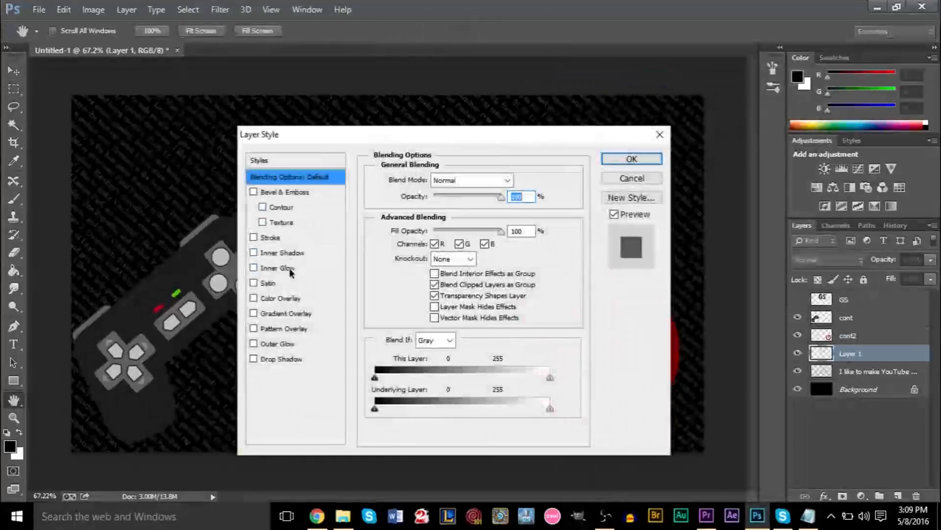
pyautogui.click(254, 298)
pyautogui.click(279, 298)
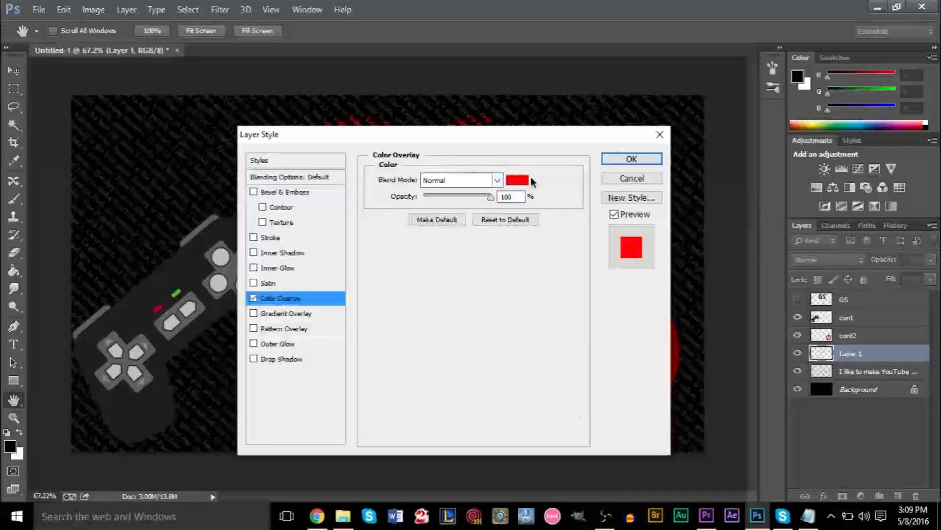
pyautogui.click(521, 183)
pyautogui.write('ffffff')
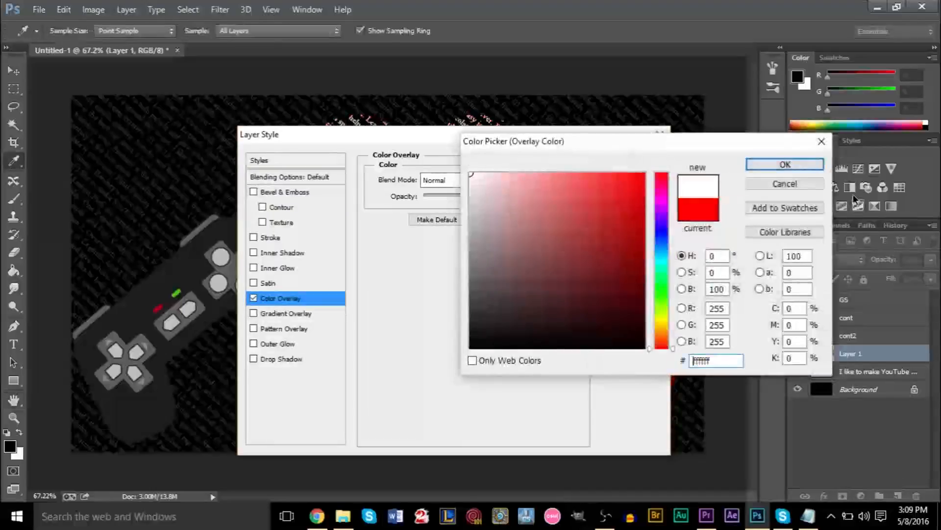
pyautogui.click(785, 164)
pyautogui.click(649, 158)
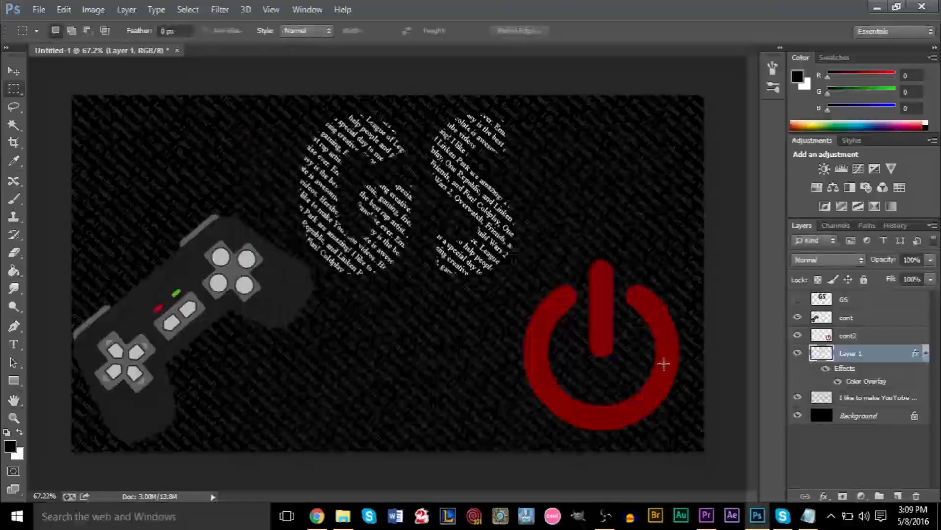
# Load the power symbol's pixels from the cont2 layer as a selection and hide cont2.
pyautogui.click(798, 335)
pyautogui.click(798, 335)
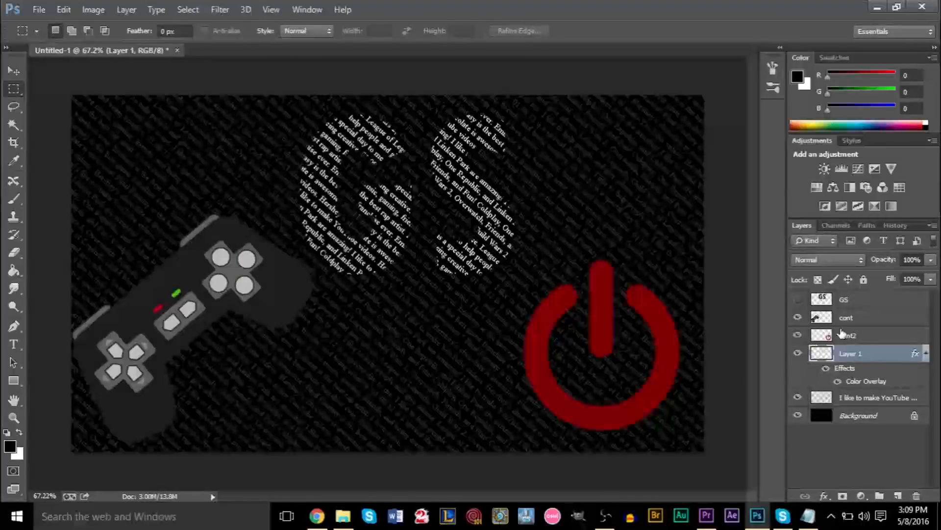
pyautogui.click(828, 335)
pyautogui.rightClick(827, 334)
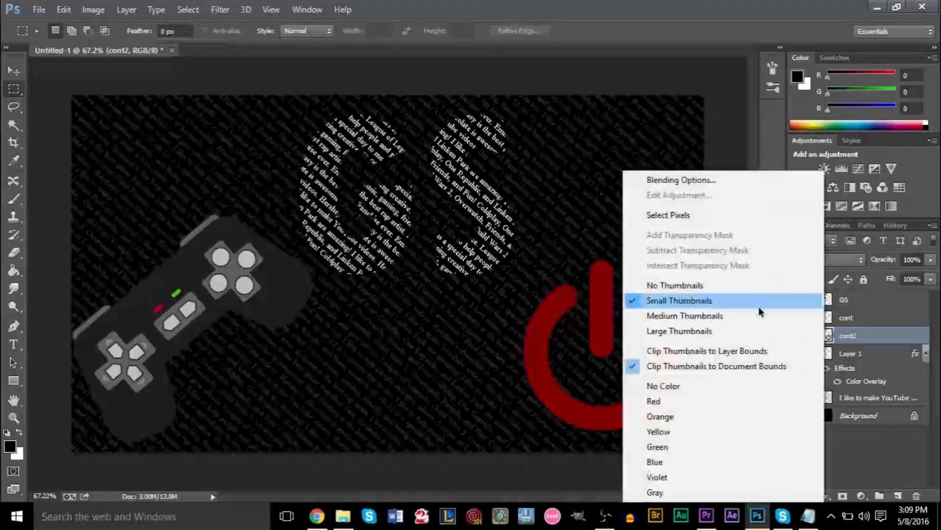
pyautogui.click(784, 214)
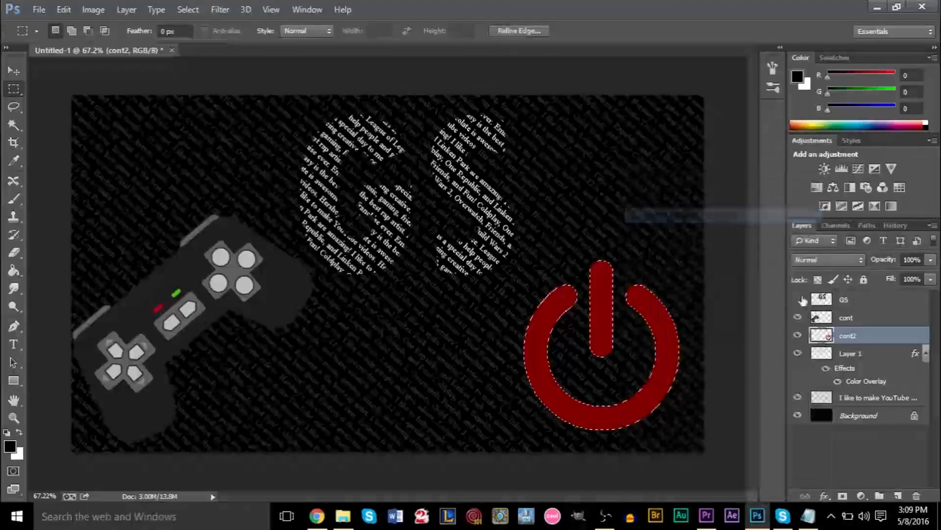
pyautogui.click(798, 335)
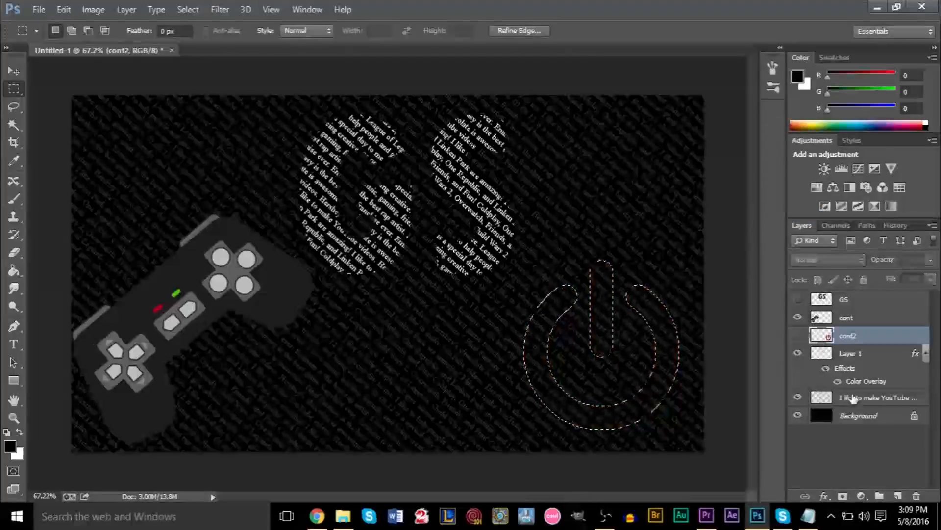
# Copy the power symbol selection from the diagonal sentence layer to a new layer with Layer Via Copy.
pyautogui.click(809, 397)
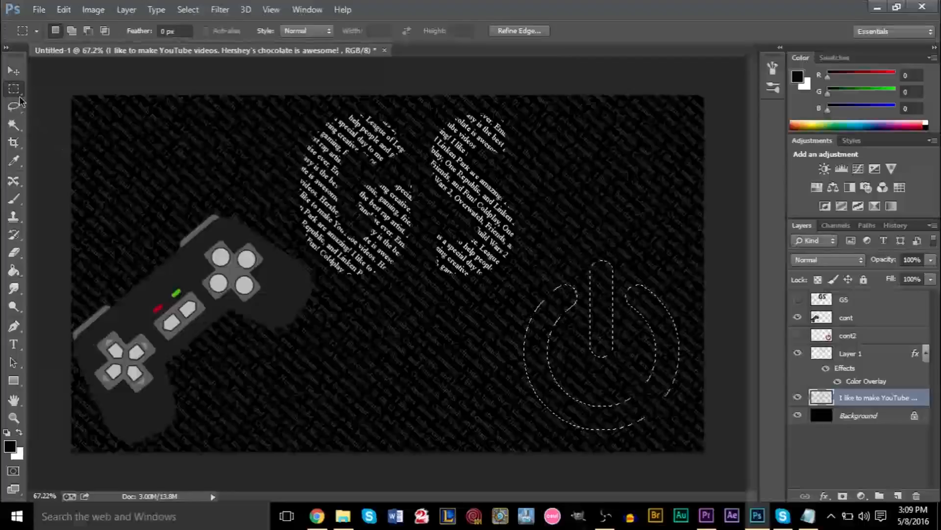
pyautogui.rightClick(528, 346)
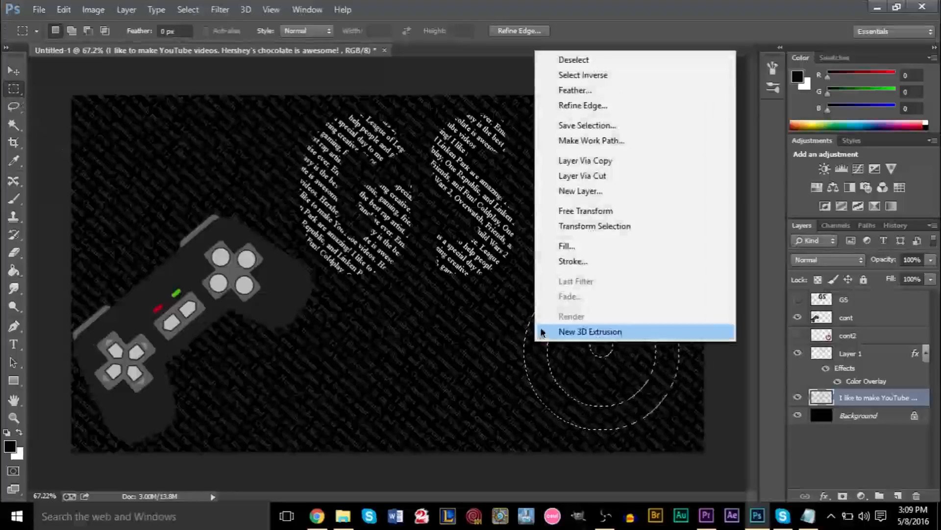
pyautogui.click(638, 162)
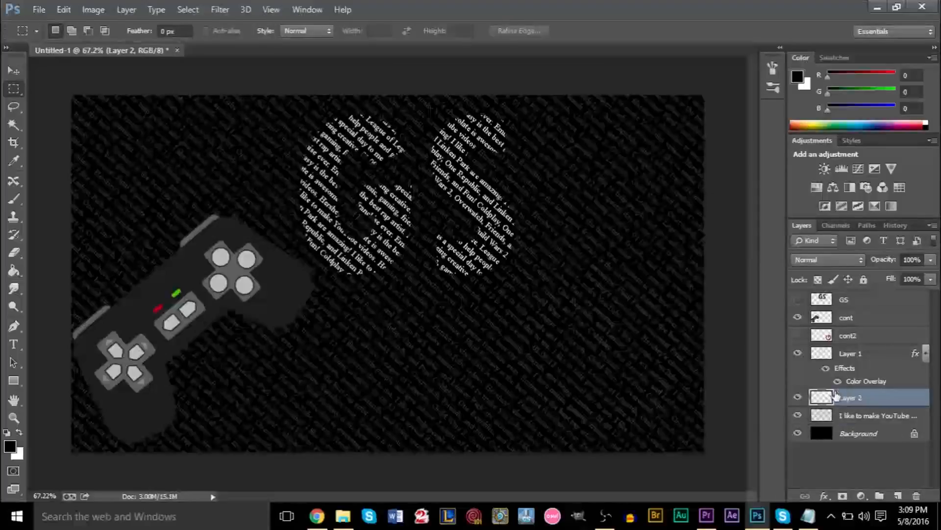
# Apply a Color Overlay in the default red to the copied power symbol sentence layer.
pyautogui.rightClick(835, 399)
pyautogui.click(628, 84)
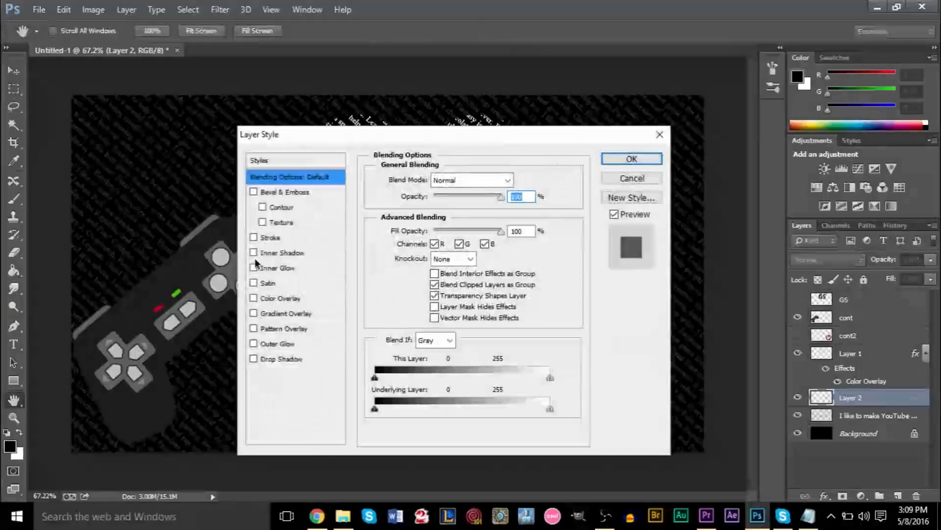
pyautogui.click(253, 298)
pyautogui.click(253, 298)
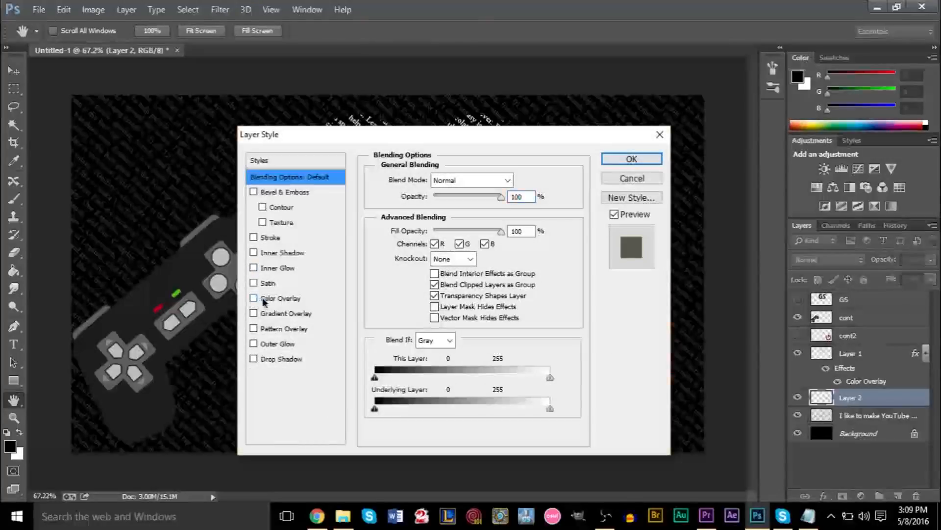
pyautogui.click(254, 298)
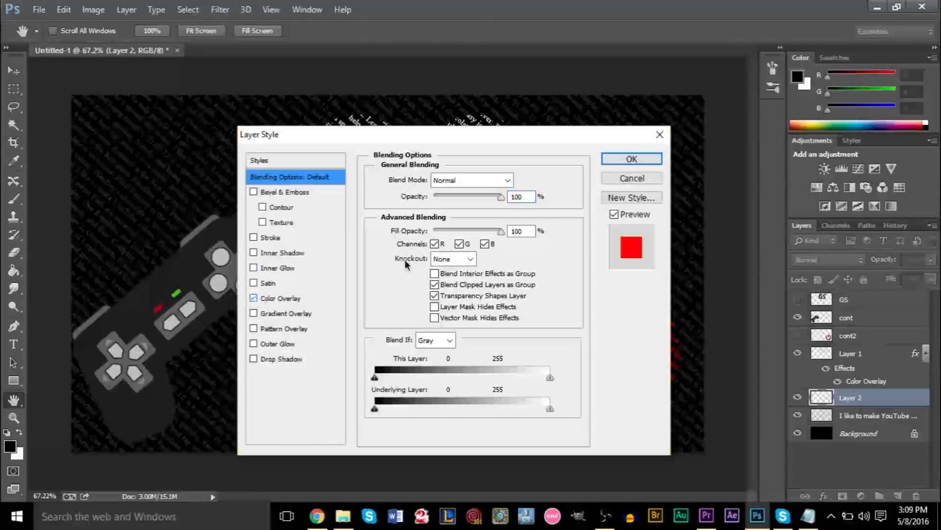
pyautogui.click(630, 160)
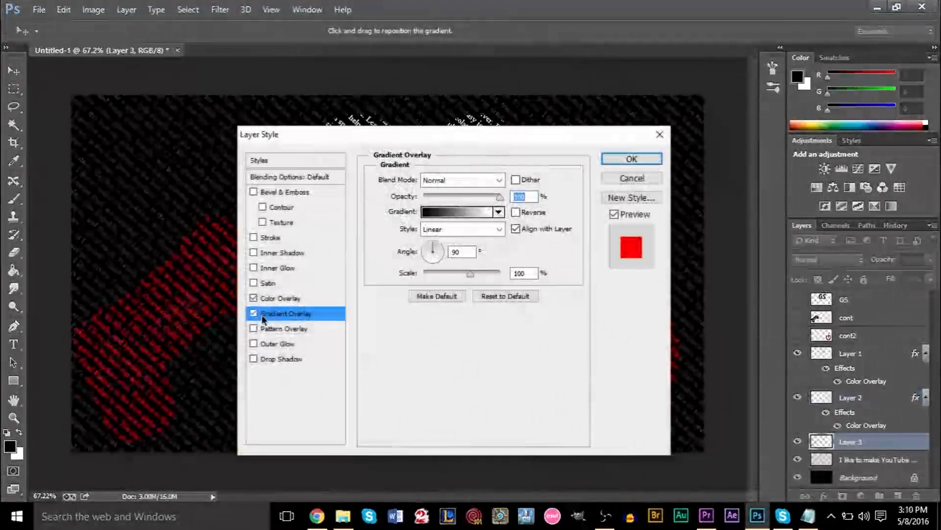
# Disable Color Overlay on the controller sentence layer, leaving only Gradient Overlay enabled, and shift the dialog slightly.
pyautogui.click(260, 314)
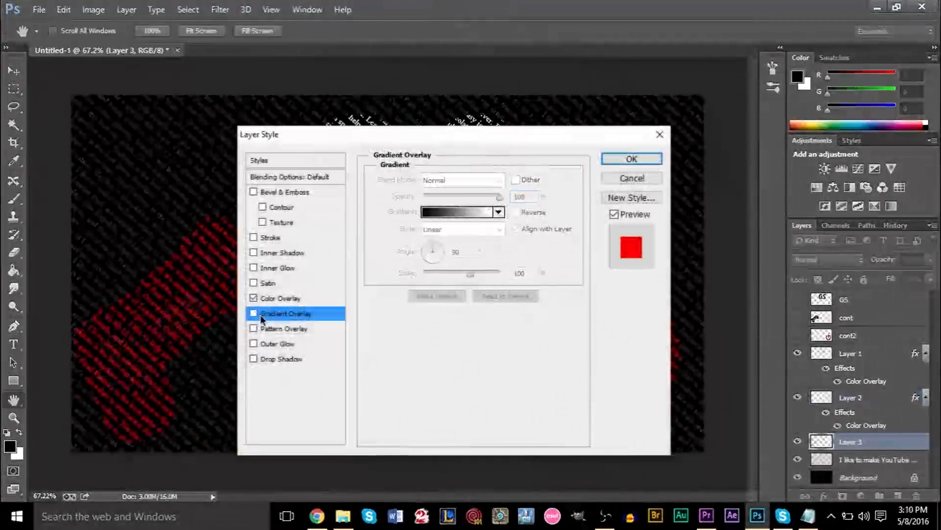
pyautogui.click(254, 298)
pyautogui.click(254, 313)
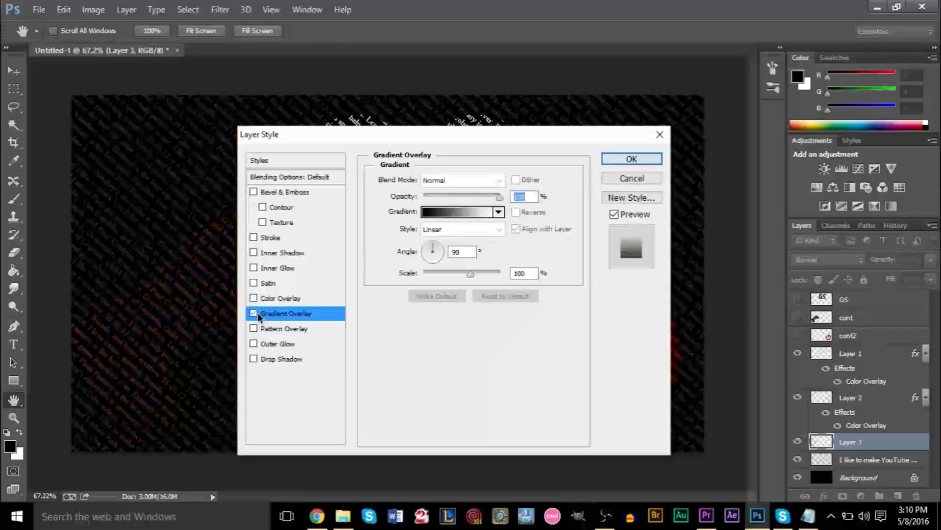
pyautogui.moveTo(392, 146)
pyautogui.mouseDown()
pyautogui.moveTo(841, 146)
pyautogui.moveTo(401, 146)
pyautogui.mouseUp()
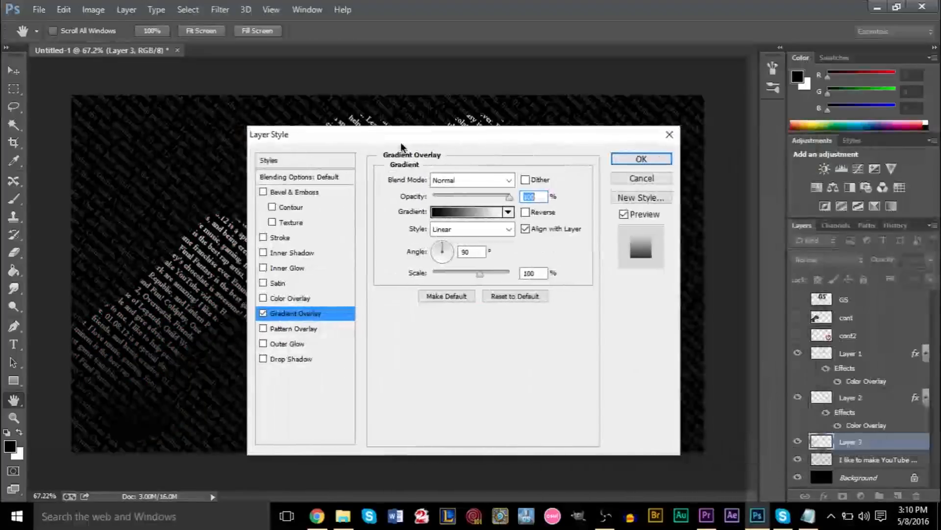
# Change the overlay gradient's black color stop to blue (0006ff) and accept the edited gradient.
pyautogui.click(487, 214)
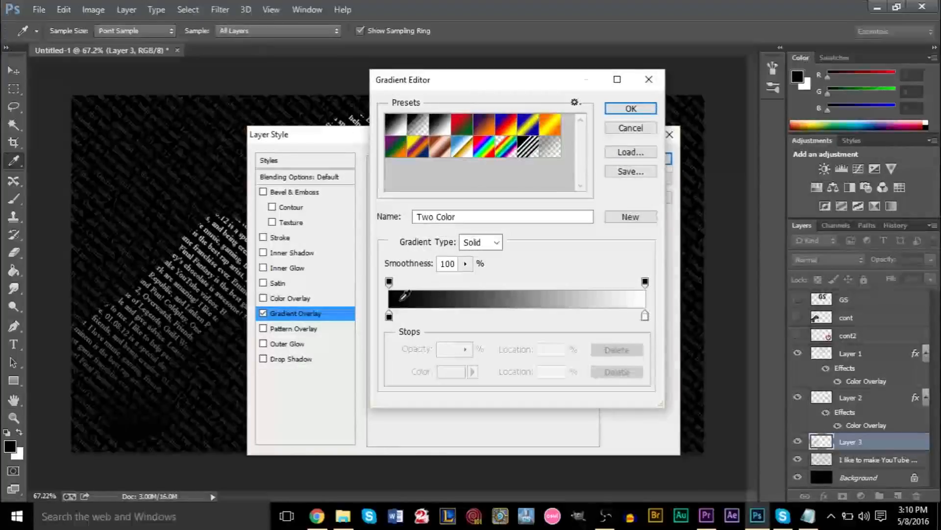
pyautogui.doubleClick(388, 315)
pyautogui.moveTo(532, 271)
pyautogui.mouseDown()
pyautogui.moveTo(640, 244)
pyautogui.moveTo(676, 124)
pyautogui.mouseUp()
pyautogui.click(661, 231)
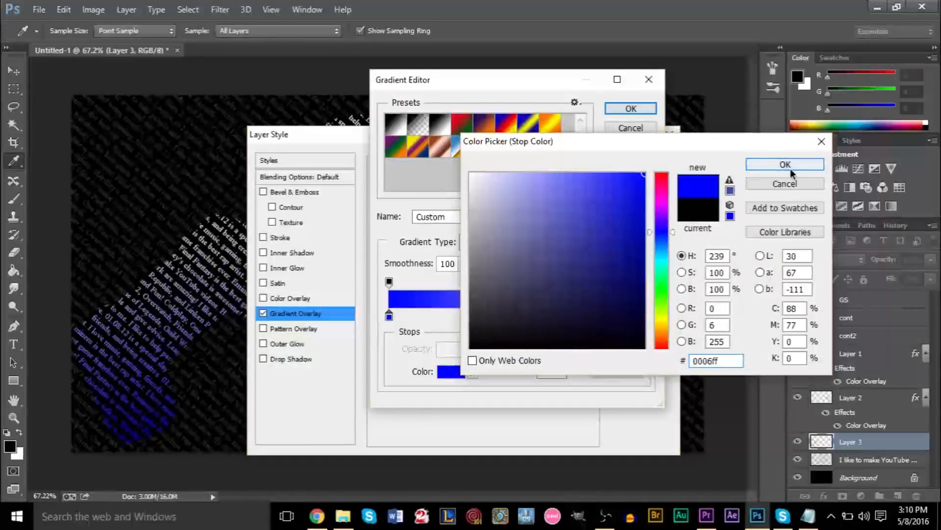
pyautogui.click(785, 164)
pyautogui.click(646, 114)
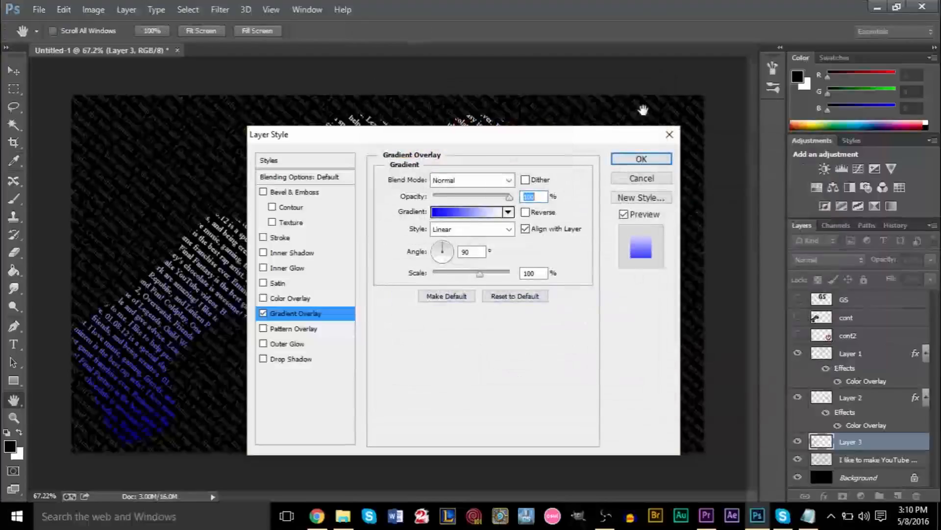
# Apply the Gradient Overlay to the controller sentence layer and inspect the lettering up close.
pyautogui.click(654, 157)
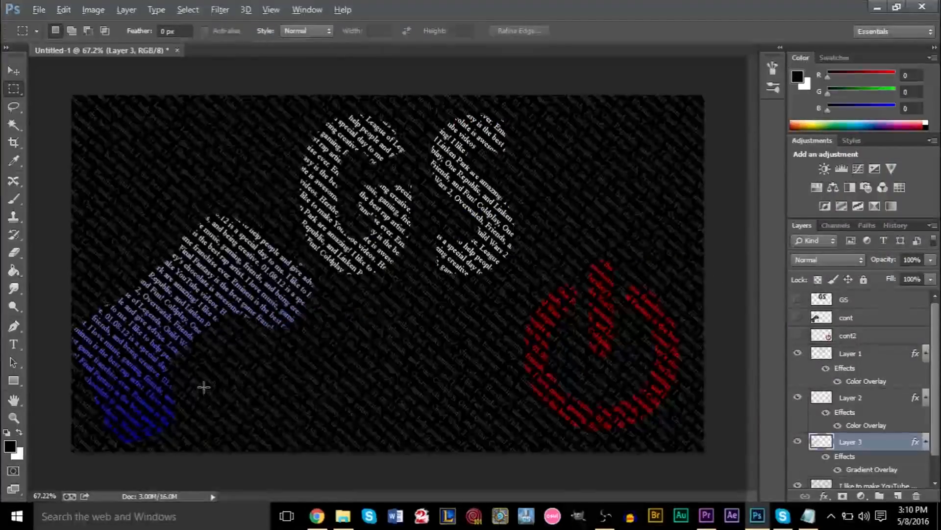
pyautogui.scroll(2, 130, 374)
pyautogui.scroll(3, 99, 367)
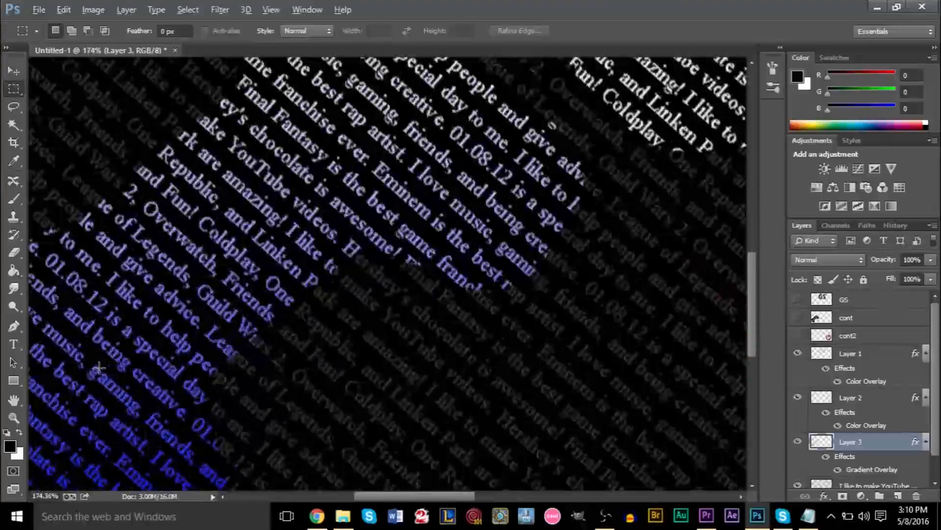
pyautogui.scroll(-4, 99, 367)
pyautogui.press('alt')
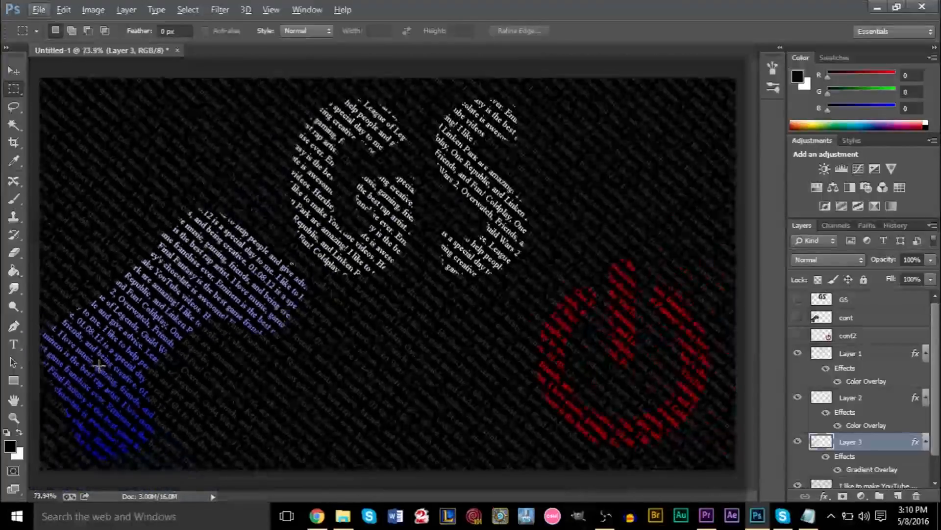